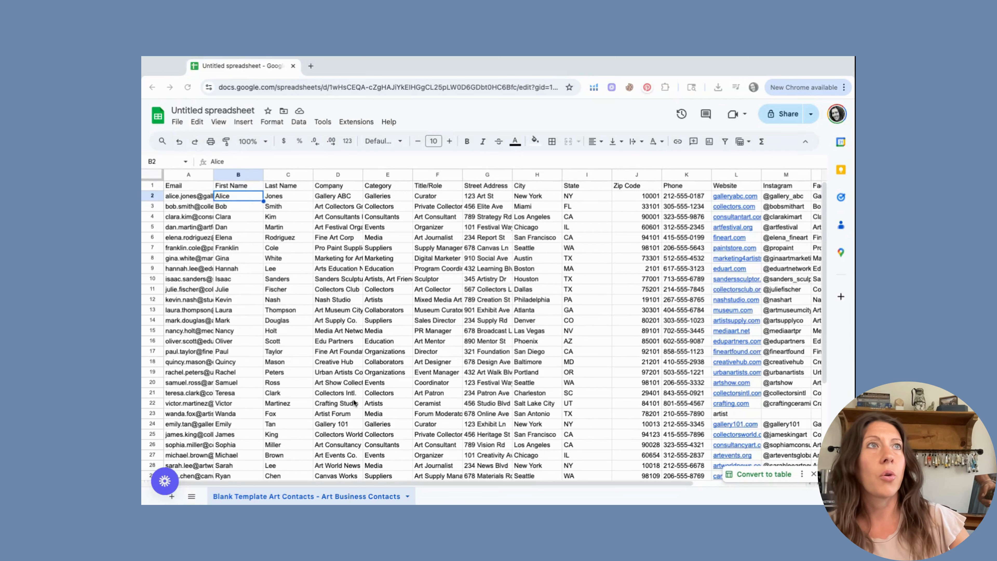
- Delete the blank rows 36–38 under the last contact, then check the sheet's columns
{"action": "scroll", "coordinate": [354, 402], "scroll_direction": "down", "scroll_amount": 5}
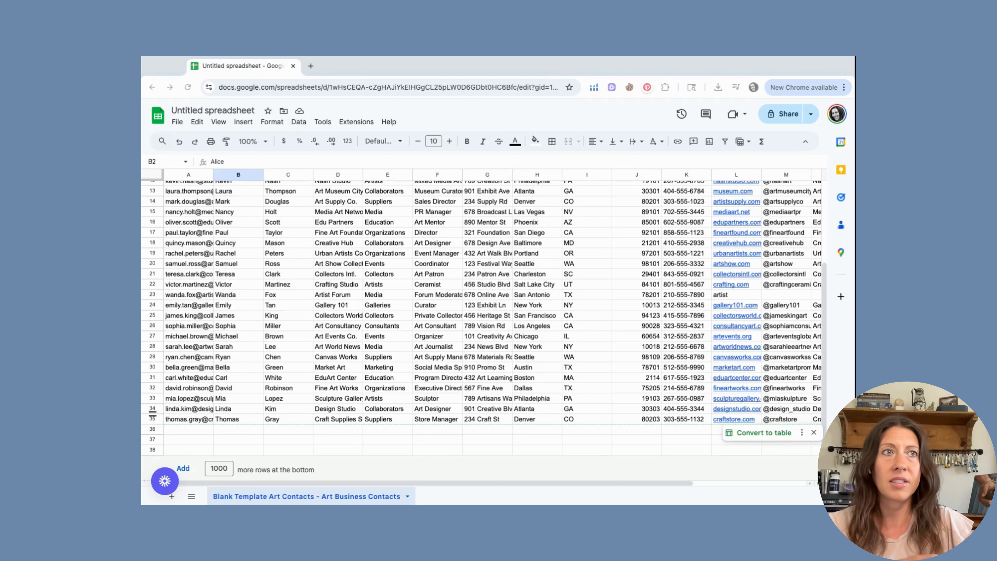
{"action": "left_click", "coordinate": [153, 428]}
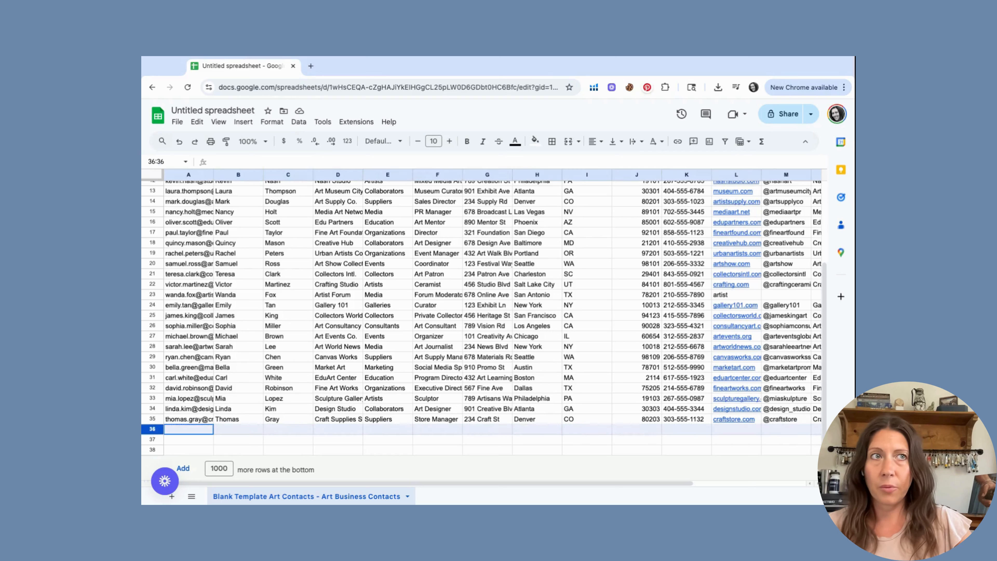
{"action": "left_click", "coordinate": [152, 450], "text": "shift"}
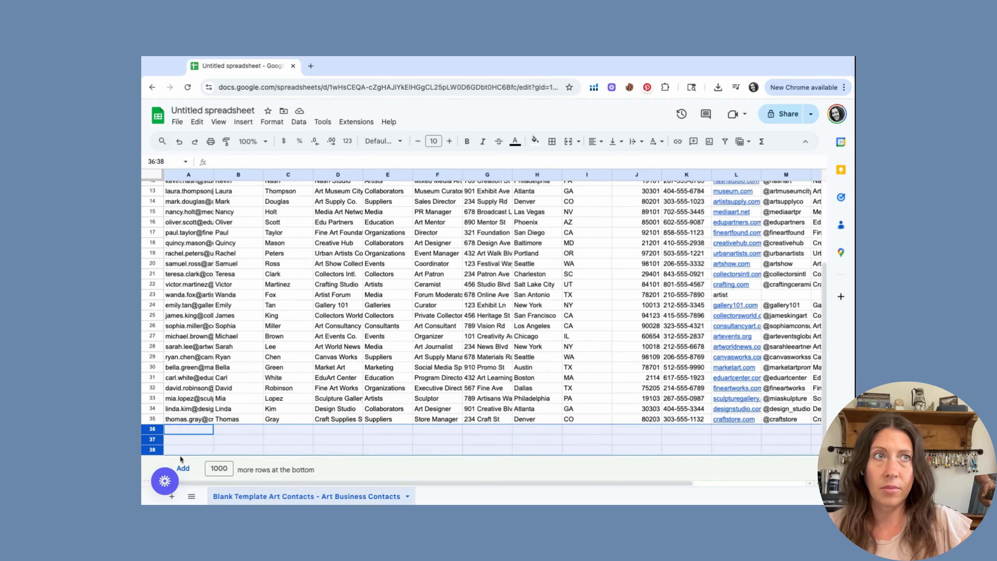
{"action": "right_click", "coordinate": [175, 443]}
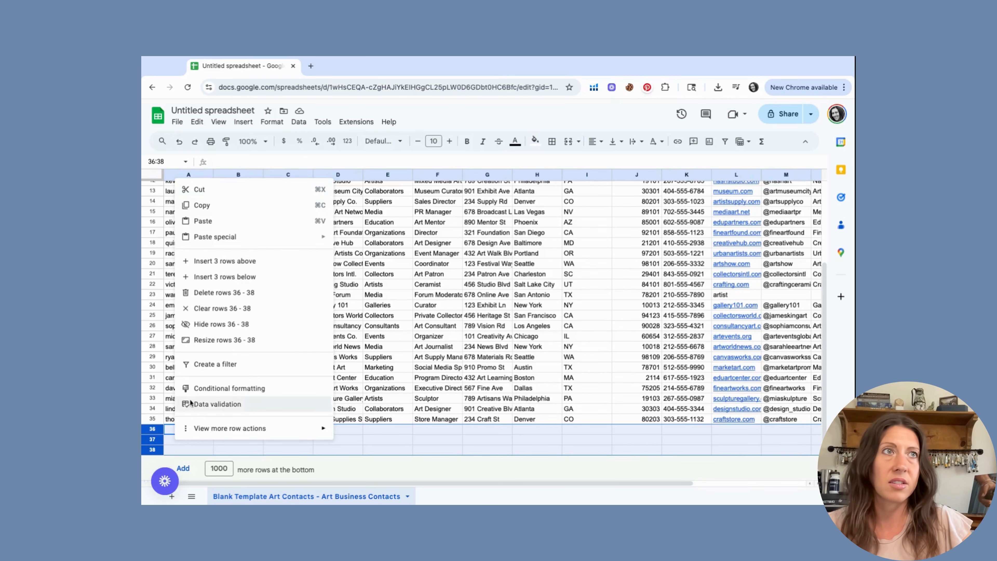
{"action": "left_click", "coordinate": [215, 293]}
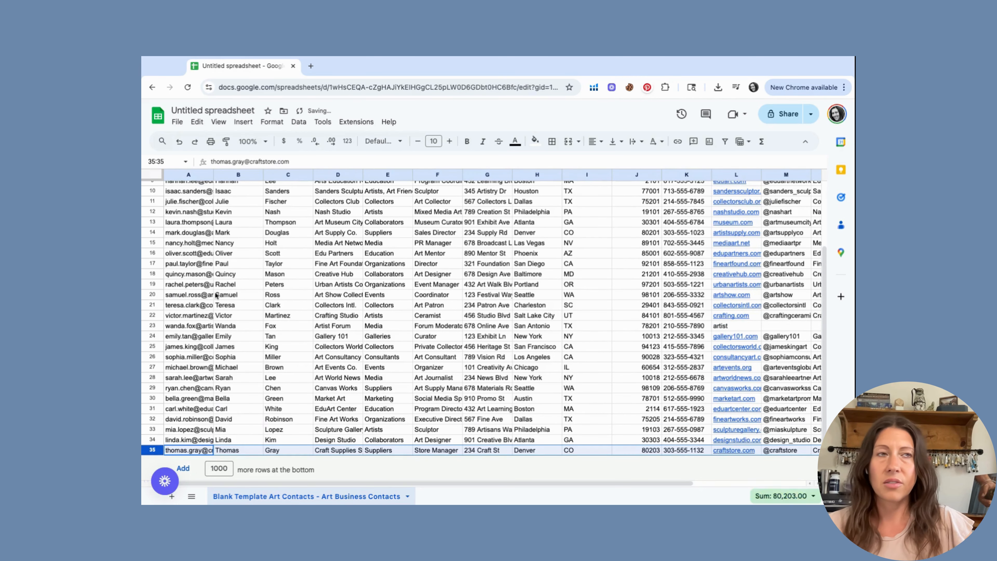
{"action": "scroll", "coordinate": [238, 297], "scroll_direction": "up", "scroll_amount": 5}
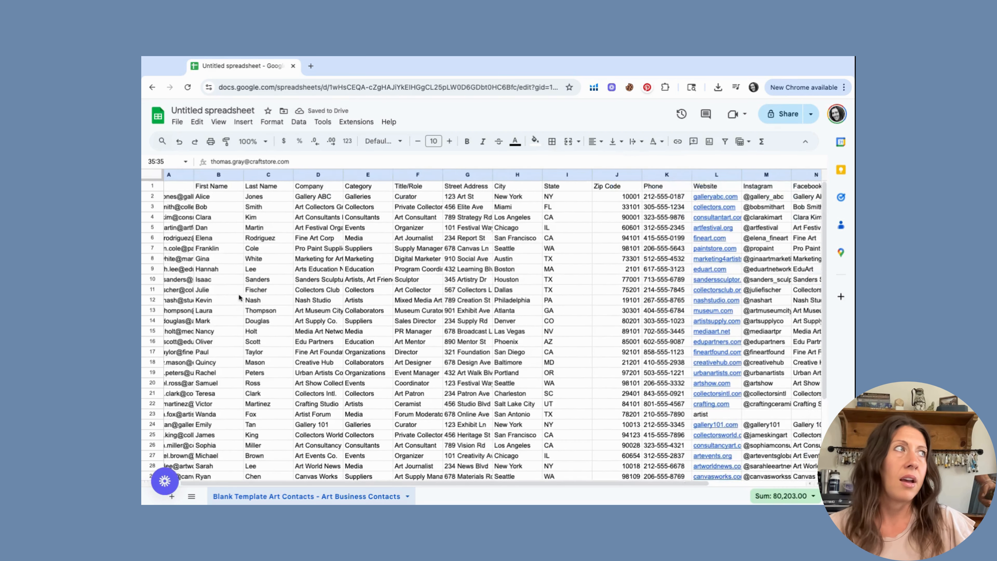
{"action": "scroll", "coordinate": [239, 297], "scroll_direction": "right", "scroll_amount": 3}
{"action": "scroll", "coordinate": [238, 298], "scroll_direction": "left", "scroll_amount": 3}
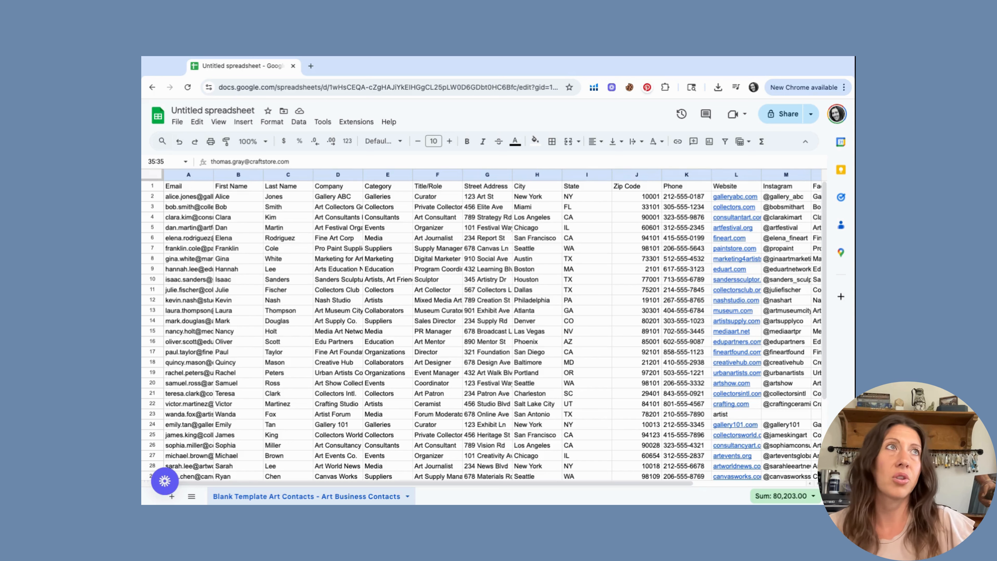
- Download the art contacts sheet from File > Download as Comma Separated Values (.csv)
{"action": "left_click", "coordinate": [178, 122]}
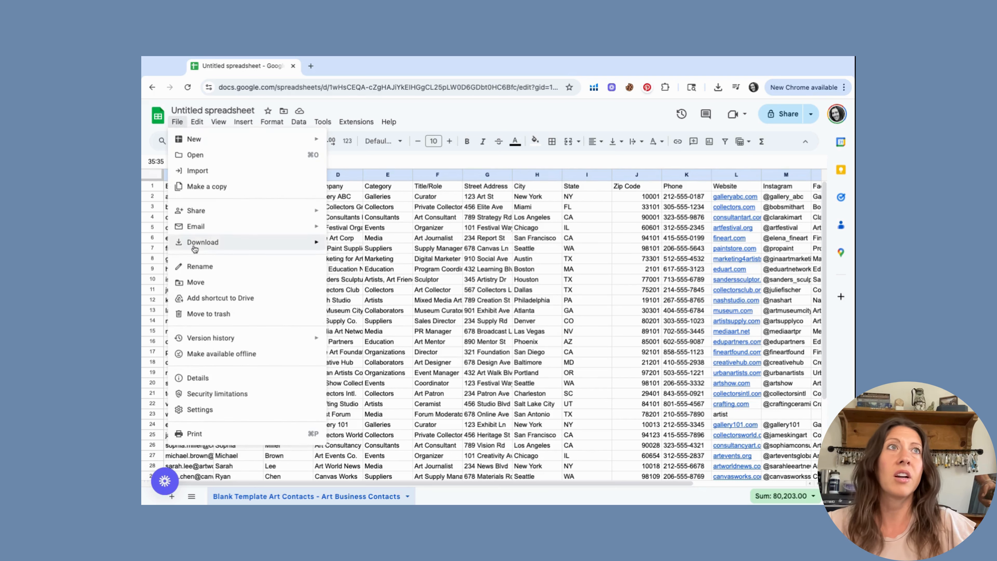
{"action": "mouse_move", "coordinate": [194, 248]}
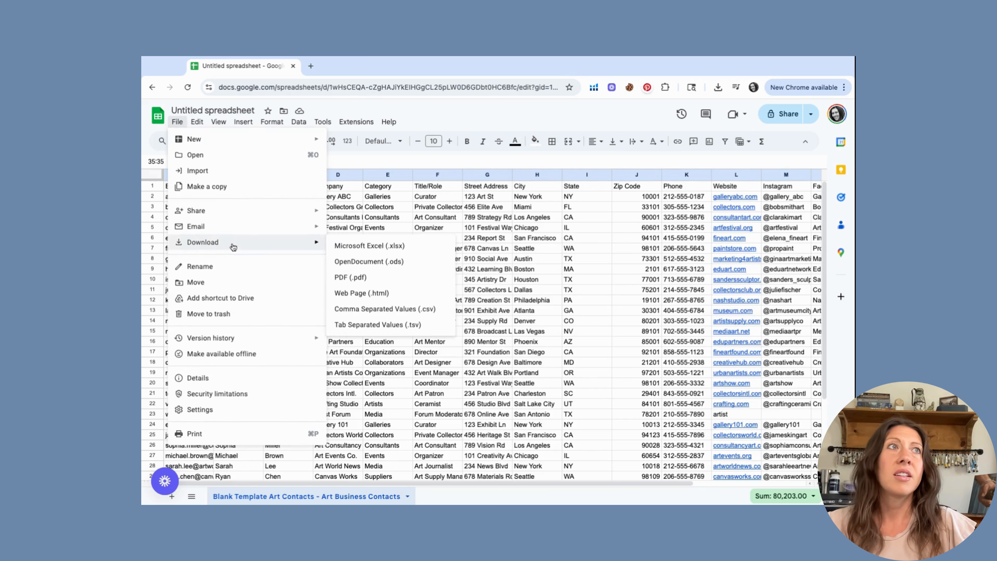
{"action": "left_click", "coordinate": [372, 311]}
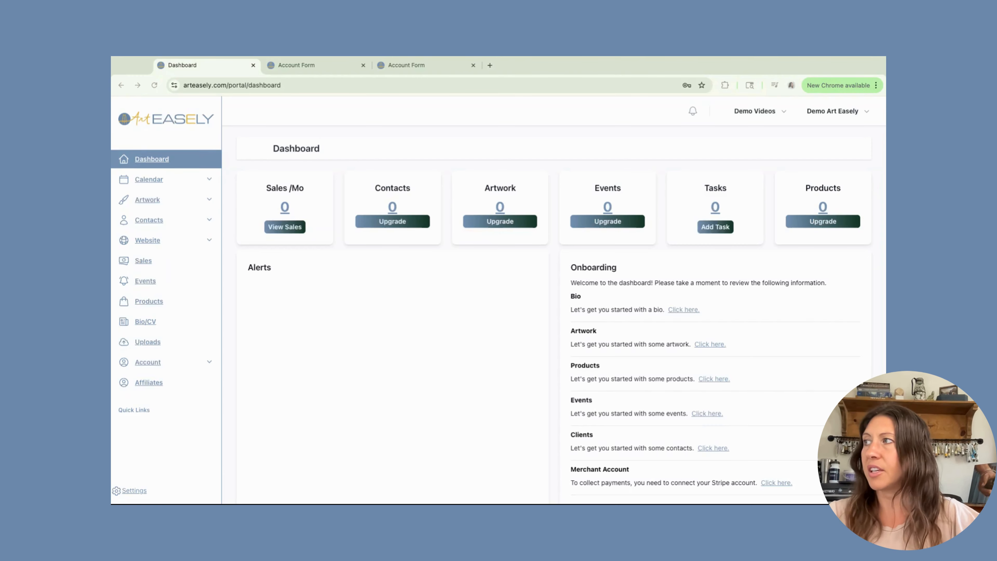
- Upload demo_contacts.csv on the Contacts page and continue to the column-mapping step
{"action": "left_click", "coordinate": [148, 221]}
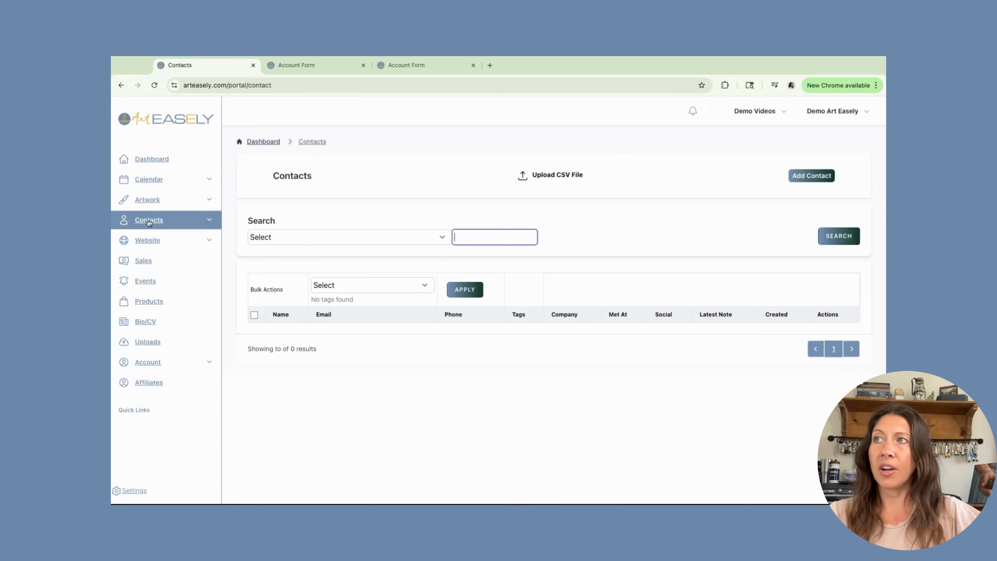
{"action": "left_click", "coordinate": [524, 174]}
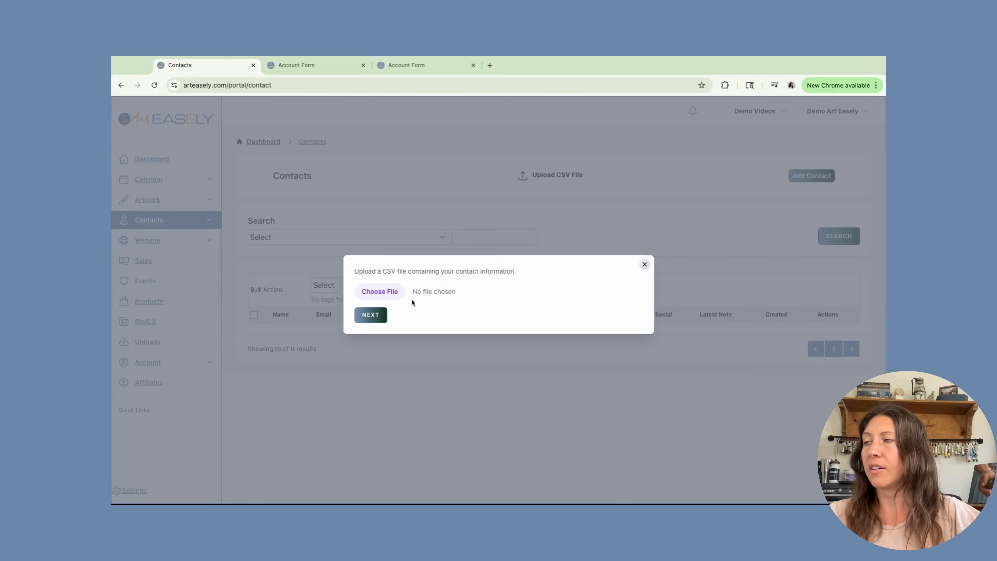
{"action": "left_click", "coordinate": [379, 294]}
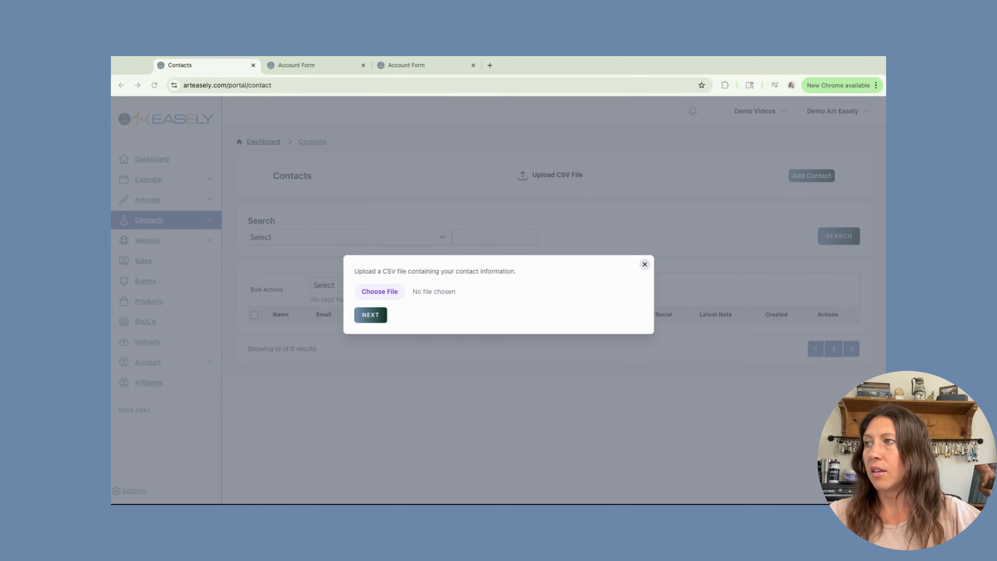
{"action": "key", "text": "Return"}
{"action": "left_click", "coordinate": [371, 316]}
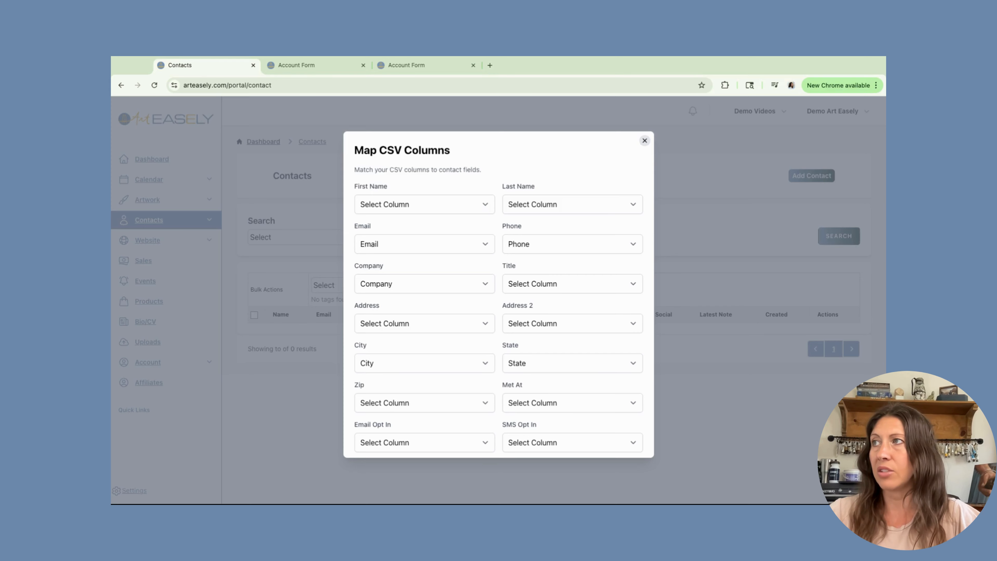
- Map First Name, Last Name and Title to the First Name, Last Name and Title/Role columns
{"action": "left_click", "coordinate": [485, 204]}
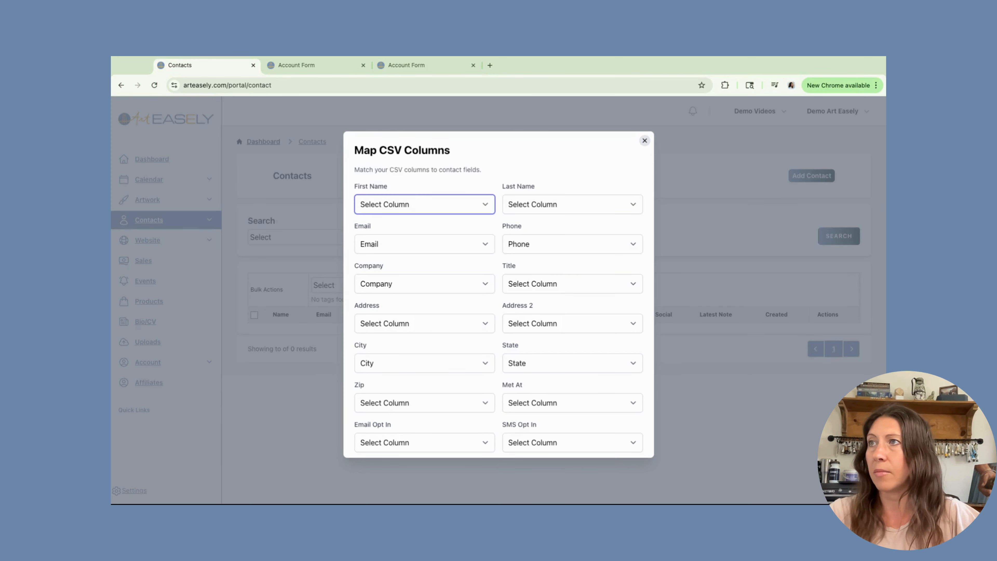
{"action": "left_click", "coordinate": [463, 218]}
{"action": "left_click", "coordinate": [573, 204]}
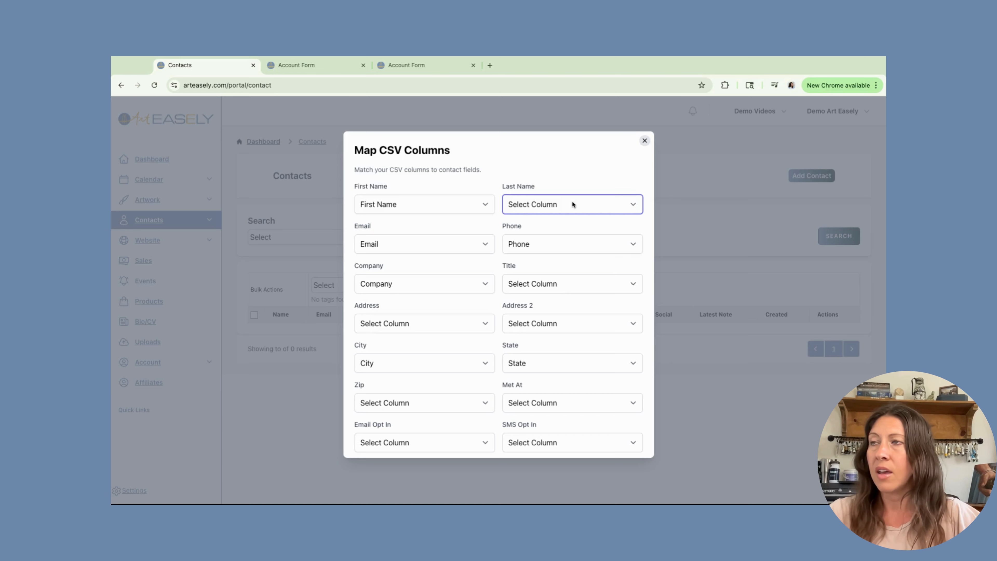
{"action": "left_click", "coordinate": [556, 254]}
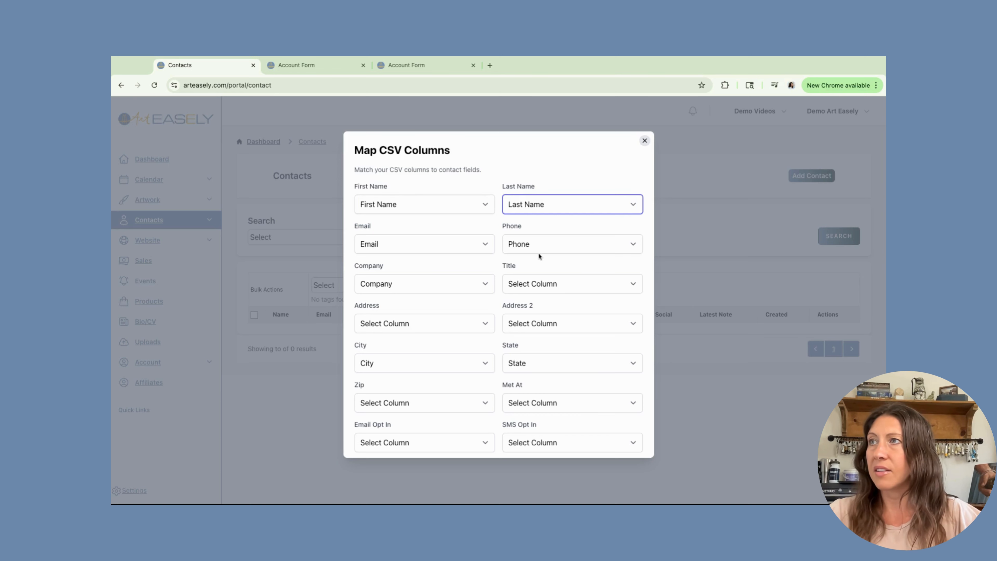
{"action": "scroll", "coordinate": [538, 254], "scroll_direction": "down", "scroll_amount": 3}
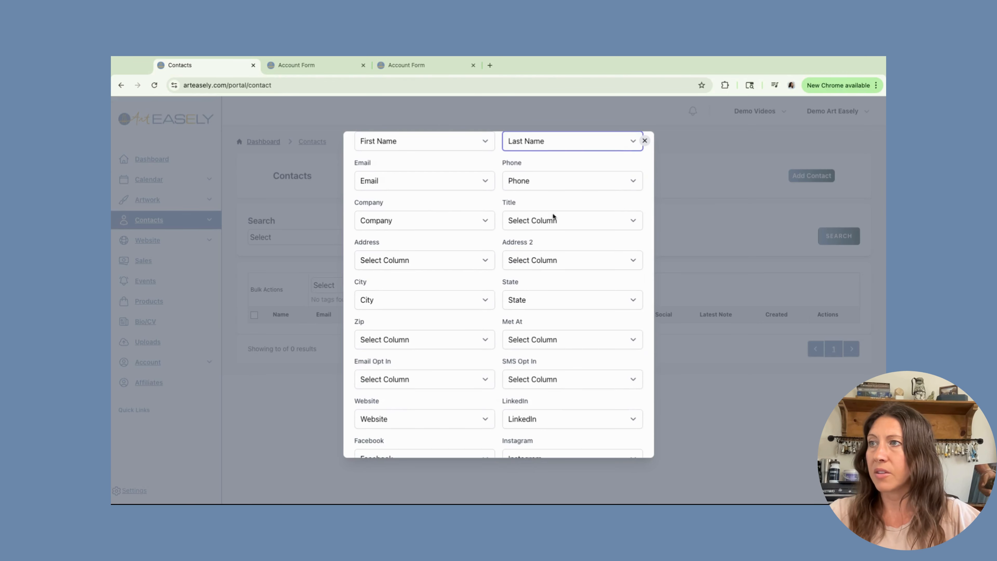
{"action": "left_click", "coordinate": [624, 224]}
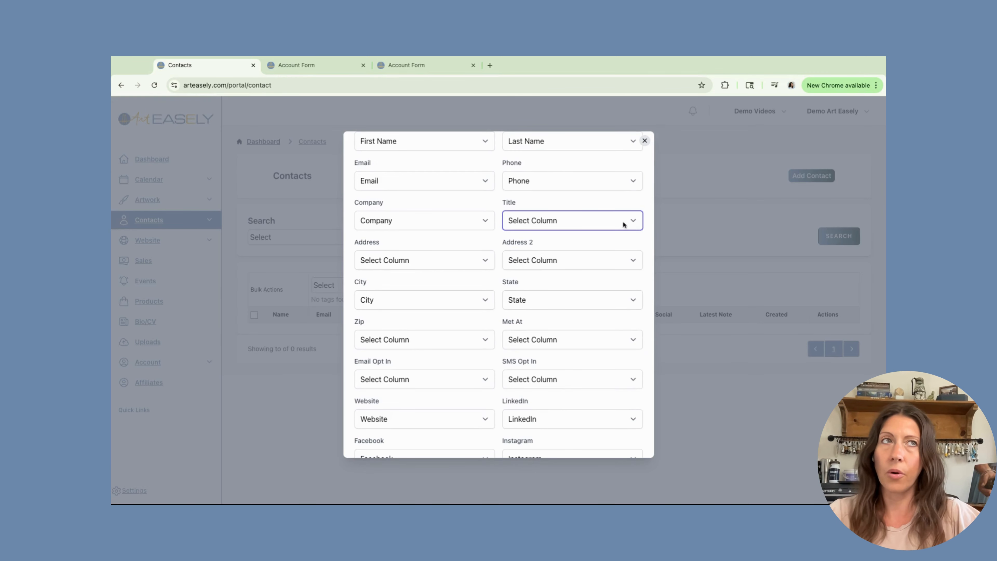
{"action": "left_click", "coordinate": [518, 217]}
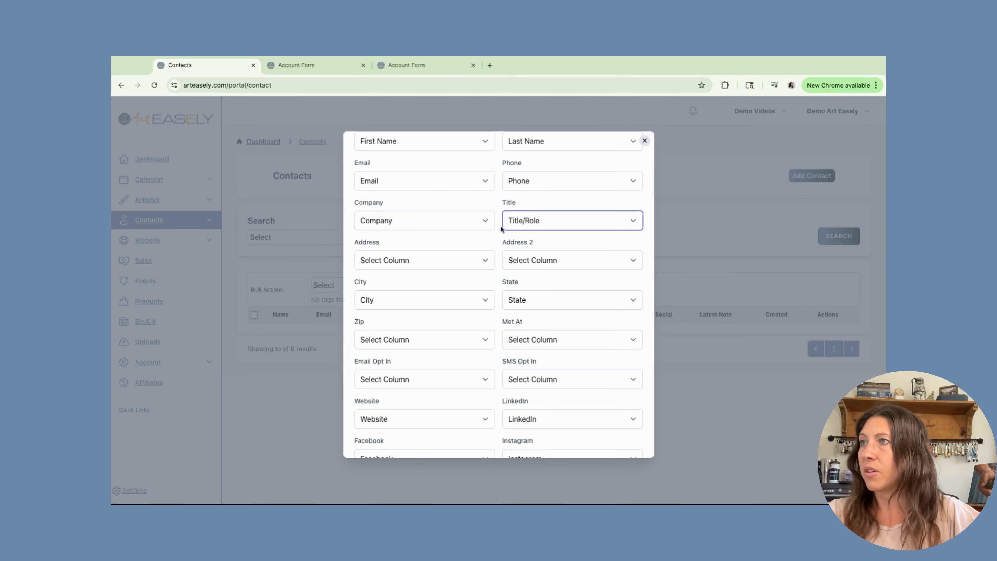
- Map Zip to Zip Code and Met At to Event Met/Date, undoing the Email Opt In mapping
{"action": "scroll", "coordinate": [447, 282], "scroll_direction": "down", "scroll_amount": 1}
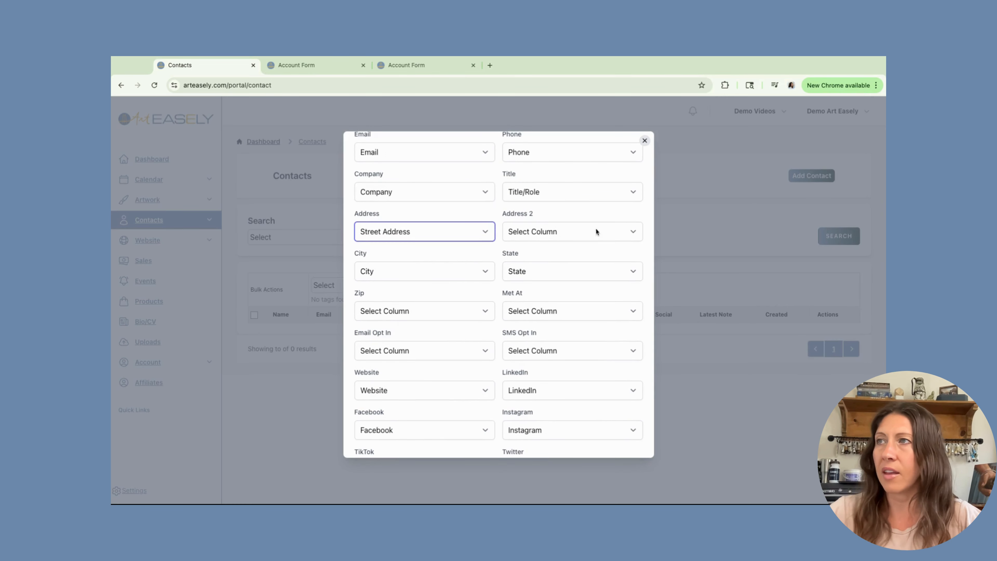
{"action": "left_click", "coordinate": [635, 231]}
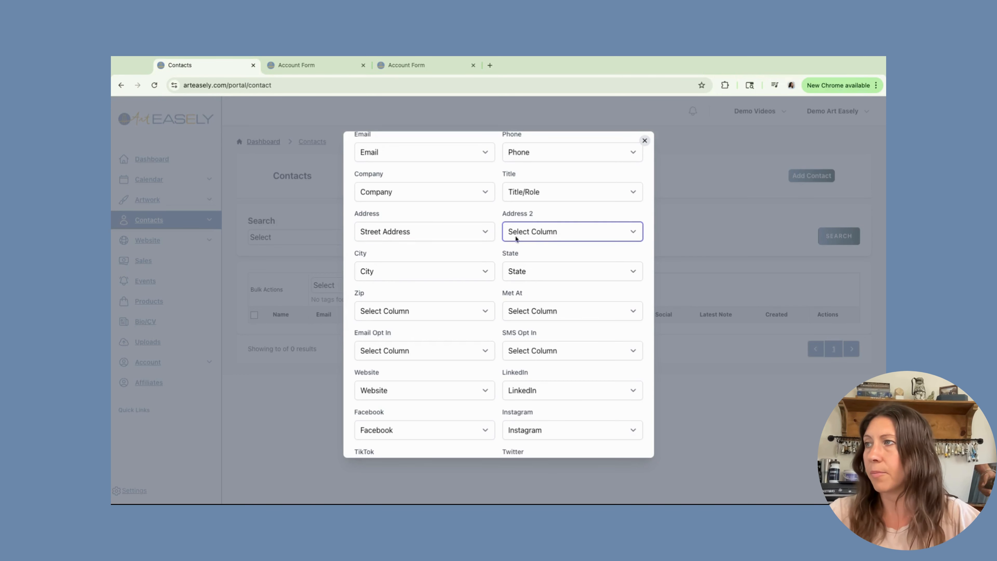
{"action": "scroll", "coordinate": [451, 271], "scroll_direction": "down", "scroll_amount": 1}
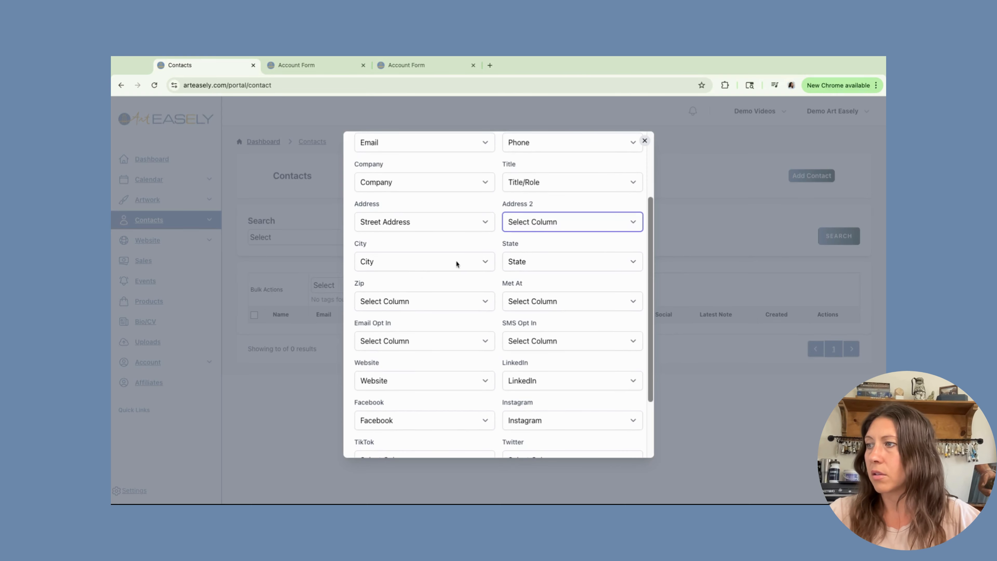
{"action": "left_click", "coordinate": [488, 303]}
{"action": "left_click", "coordinate": [579, 305]}
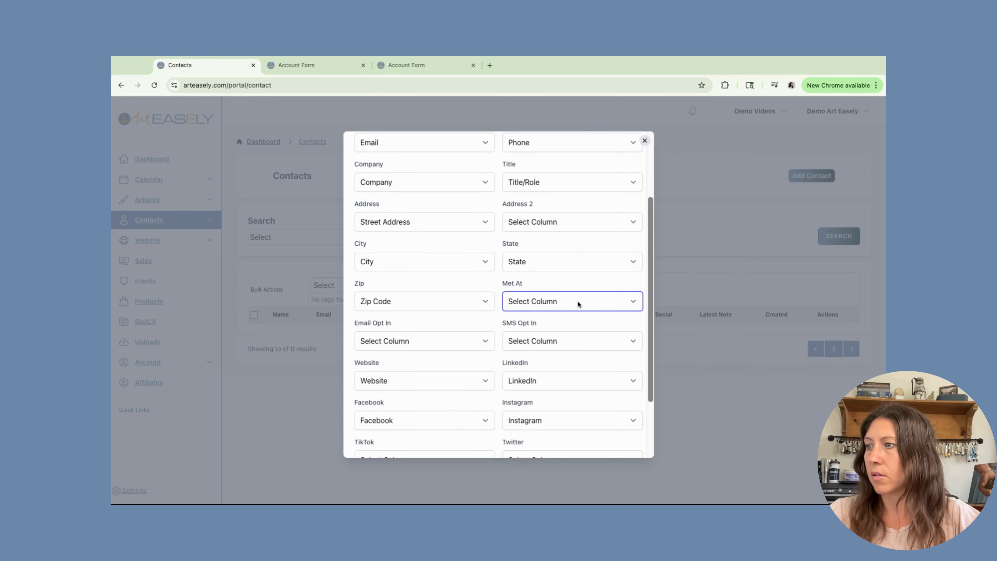
{"action": "left_click", "coordinate": [465, 343]}
{"action": "left_click", "coordinate": [465, 370]}
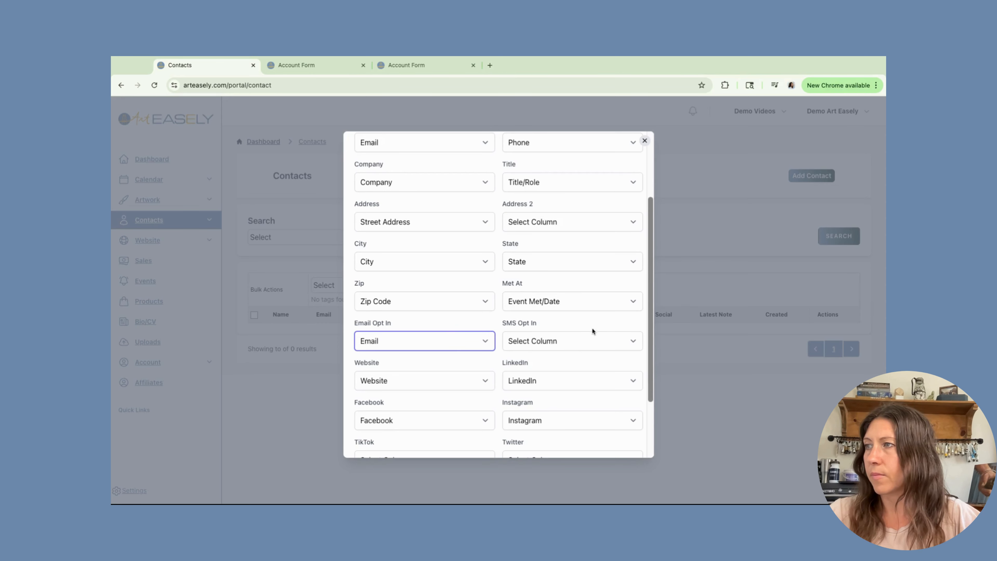
{"action": "left_click", "coordinate": [484, 344]}
{"action": "left_click", "coordinate": [429, 381]}
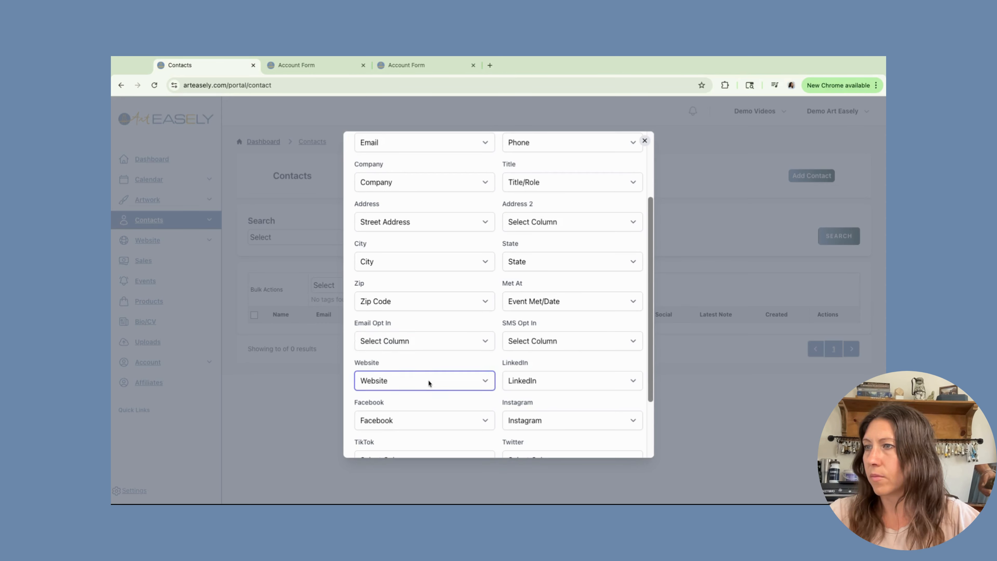
{"action": "scroll", "coordinate": [545, 381], "scroll_direction": "down", "scroll_amount": 3}
{"action": "left_click", "coordinate": [481, 378]}
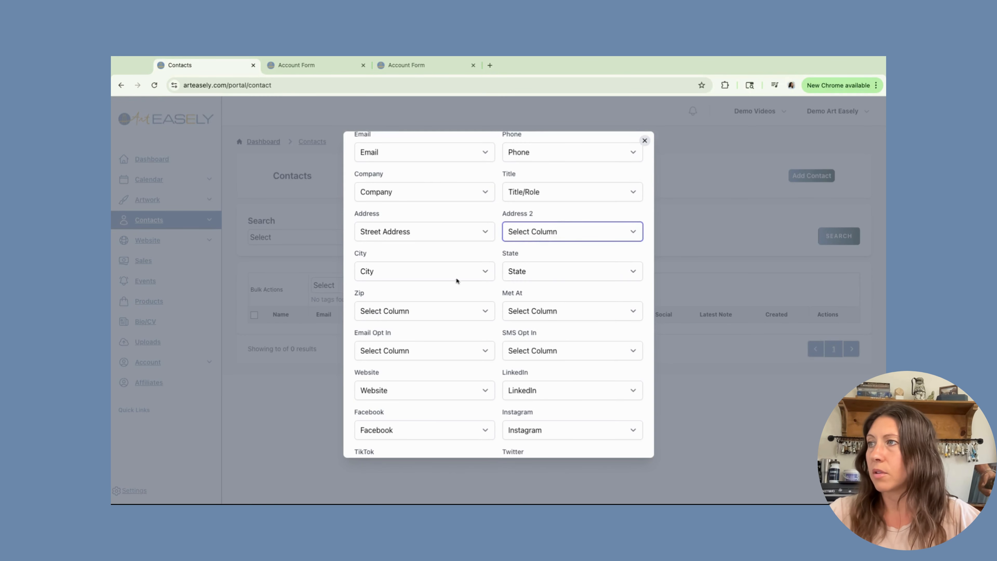
- Recheck the Zip and Met At mappings, leave Email Opt In and TikTok unmapped, and import
{"action": "scroll", "coordinate": [420, 276], "scroll_direction": "down", "scroll_amount": 1}
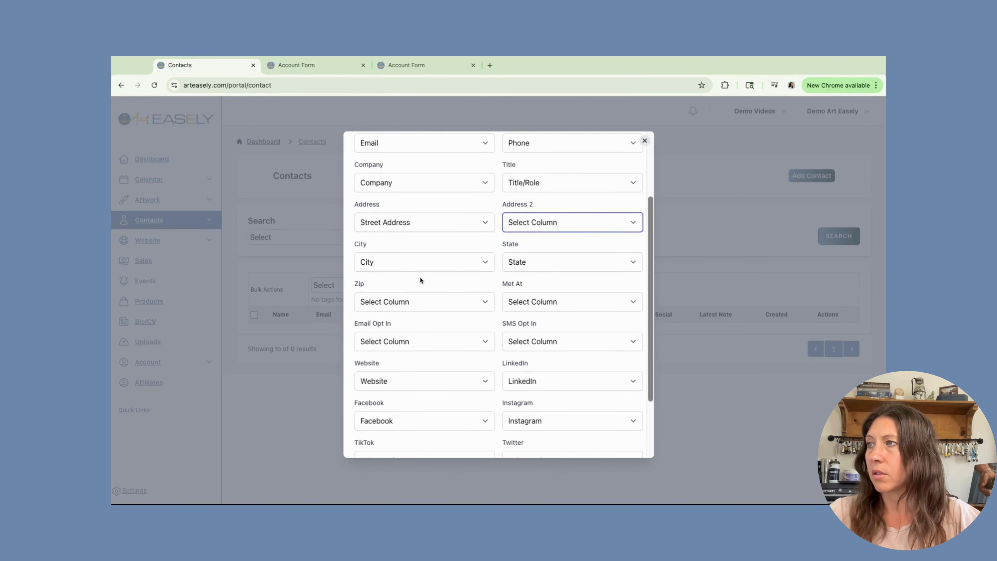
{"action": "left_click", "coordinate": [487, 302]}
{"action": "left_click", "coordinate": [578, 304]}
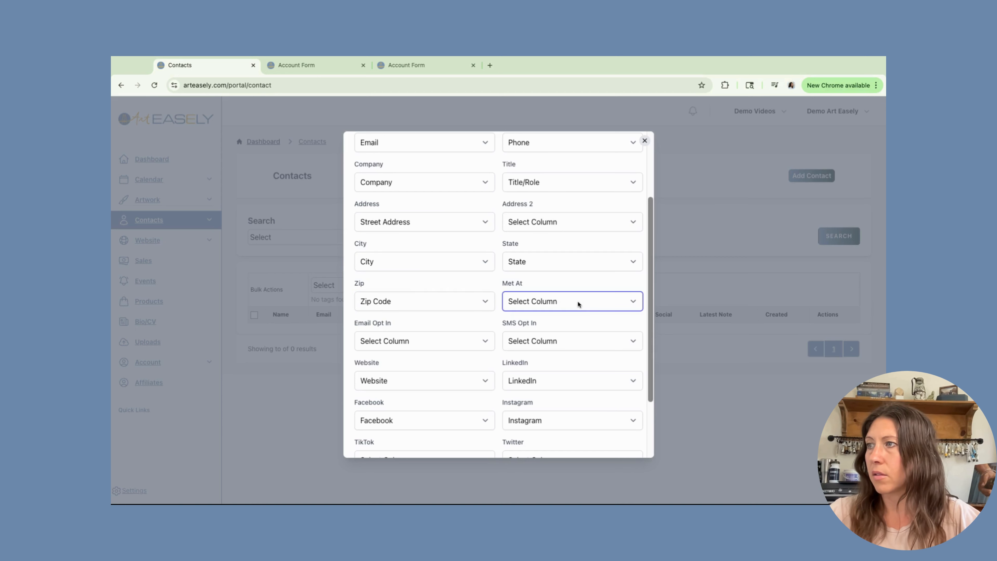
{"action": "left_click", "coordinate": [578, 305]}
{"action": "left_click", "coordinate": [465, 342]}
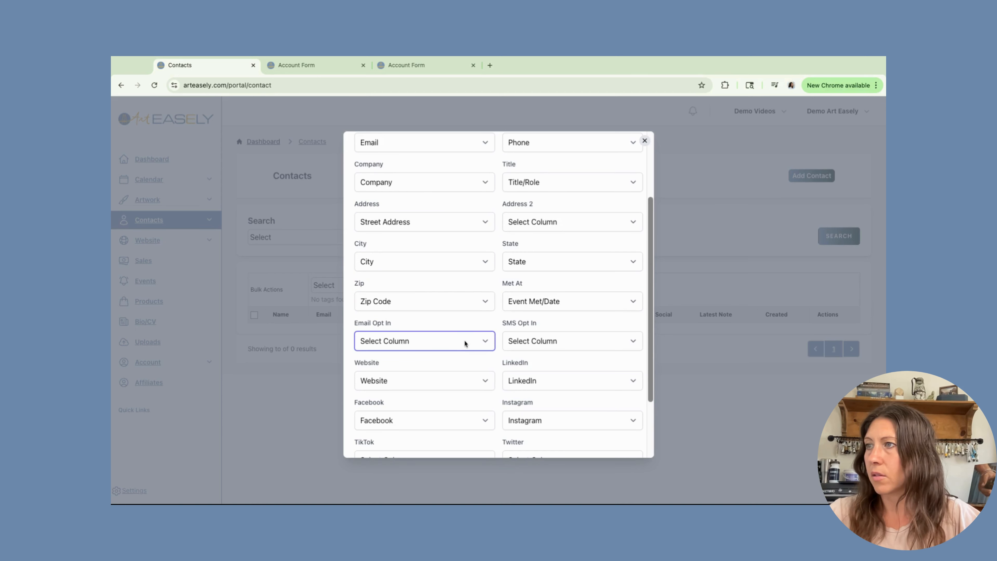
{"action": "left_click", "coordinate": [463, 341]}
{"action": "left_click", "coordinate": [485, 344]}
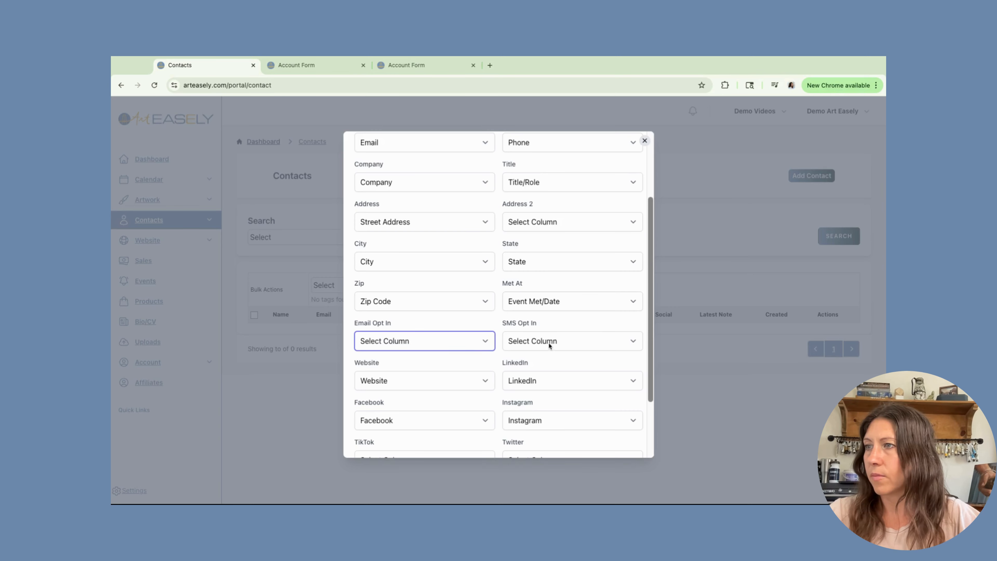
{"action": "left_click", "coordinate": [428, 380]}
{"action": "scroll", "coordinate": [543, 378], "scroll_direction": "down", "scroll_amount": 3}
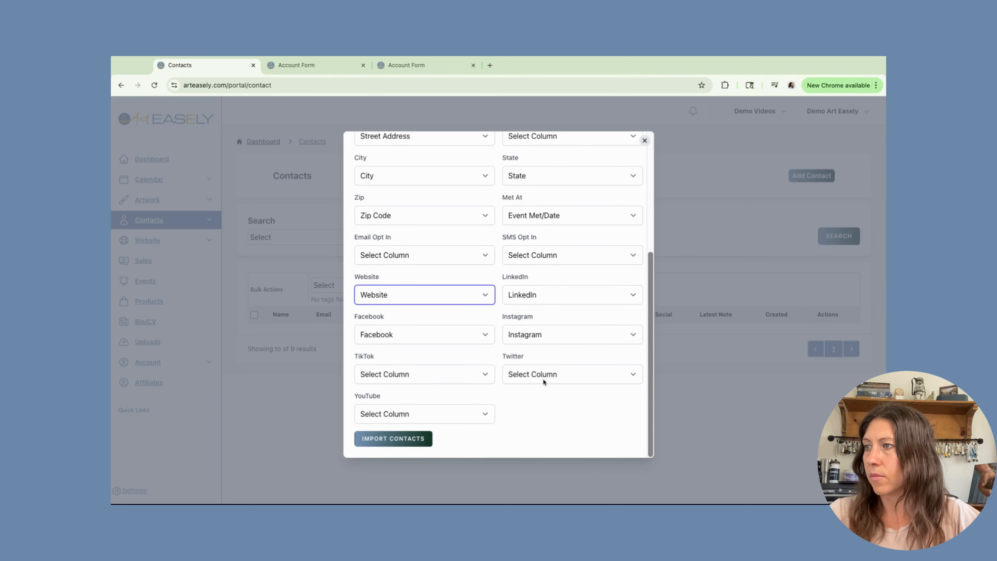
{"action": "left_click", "coordinate": [481, 377]}
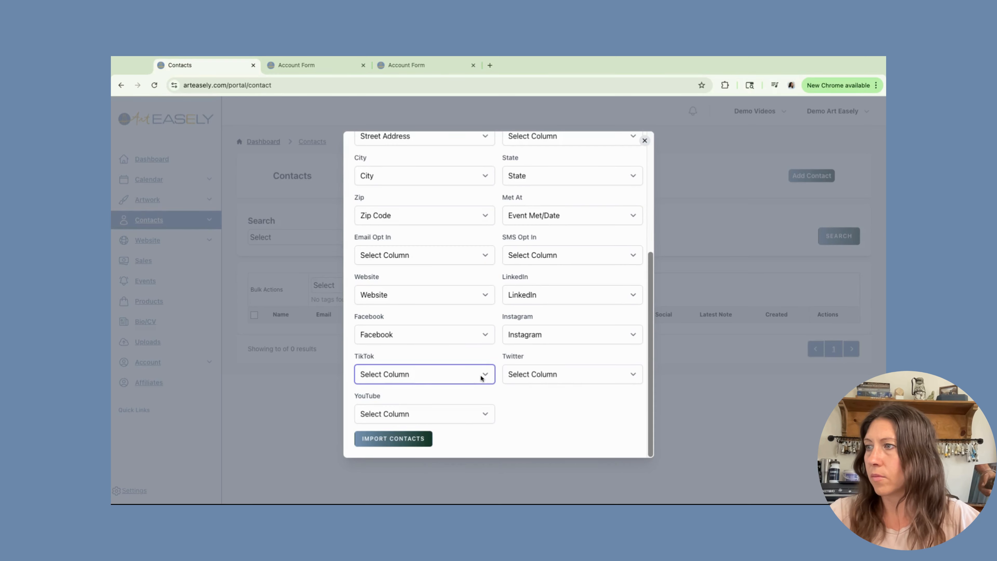
{"action": "left_click", "coordinate": [387, 442]}
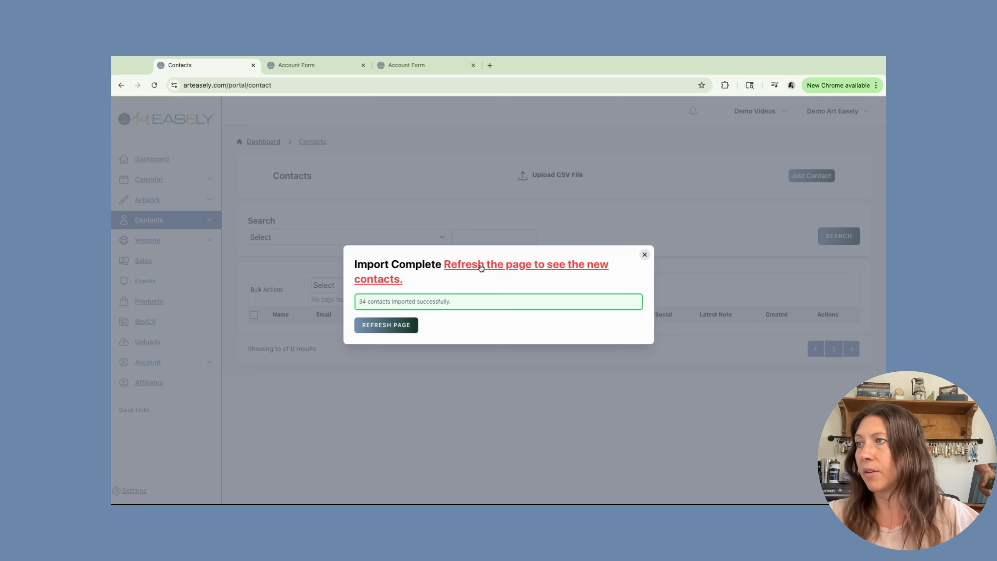
- Refresh the page after the 34-contact import and scroll through the updated contacts table
{"action": "left_click", "coordinate": [394, 327]}
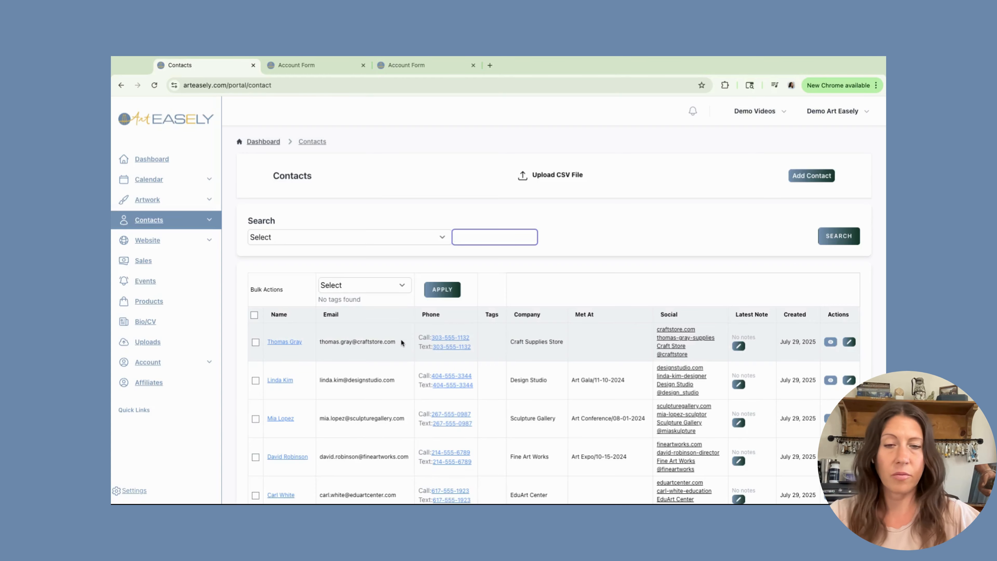
{"action": "scroll", "coordinate": [401, 339], "scroll_direction": "down", "scroll_amount": 5}
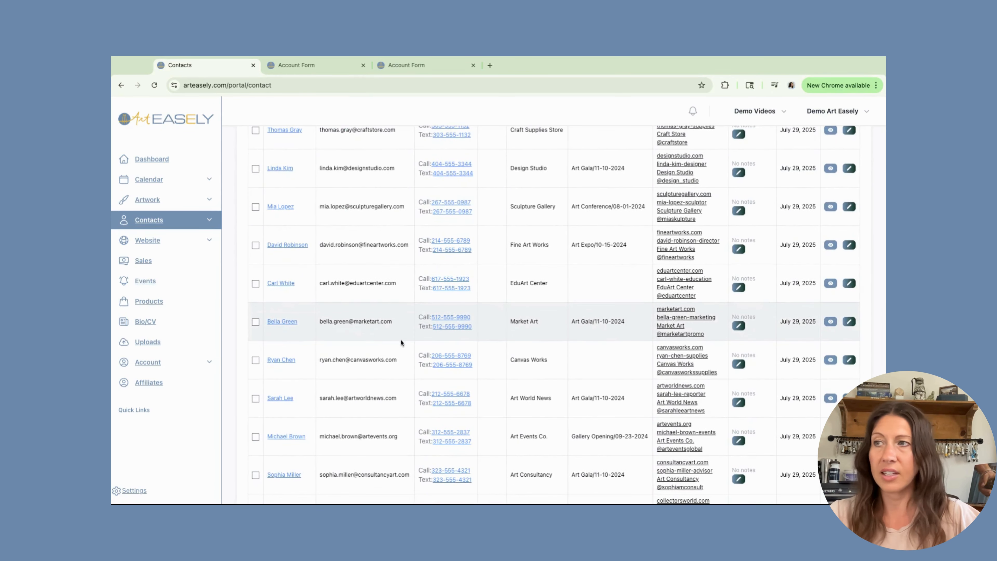
{"action": "scroll", "coordinate": [400, 343], "scroll_direction": "up", "scroll_amount": 5}
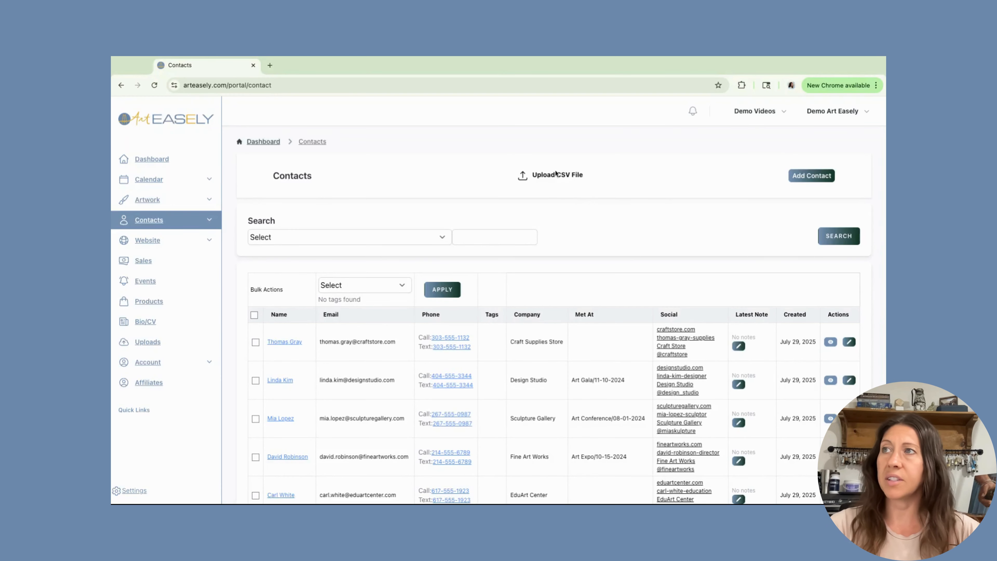
- Start a new contact and enter its first name, last name and email address
{"action": "left_click", "coordinate": [814, 180]}
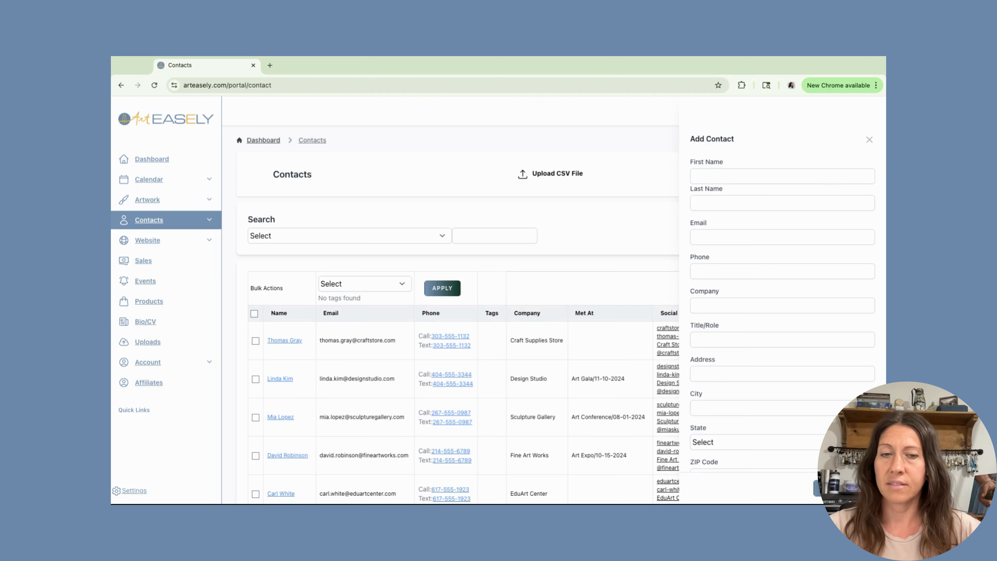
{"action": "scroll", "coordinate": [718, 187], "scroll_direction": "down", "scroll_amount": 5}
{"action": "scroll", "coordinate": [718, 192], "scroll_direction": "up", "scroll_amount": 5}
{"action": "left_click", "coordinate": [713, 179]}
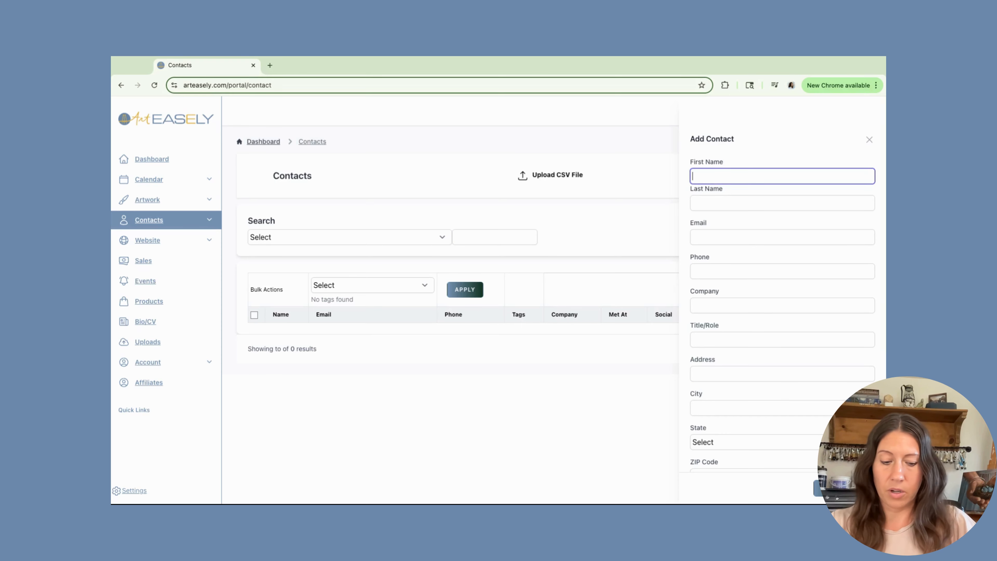
{"action": "type", "text": "Pablo"}
{"action": "key", "text": "Tab"}
{"action": "type", "text": "P"}
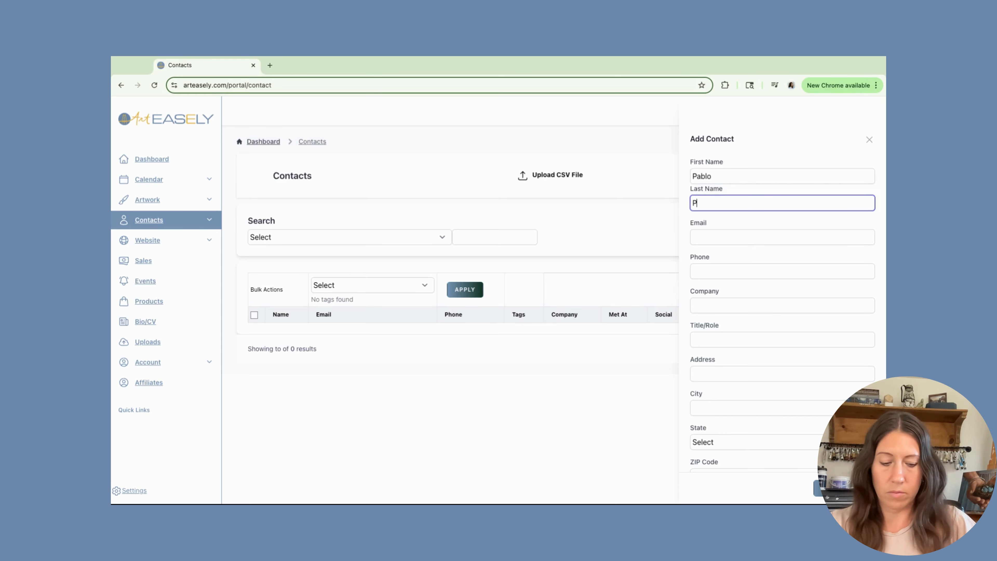
{"action": "type", "text": "icasso"}
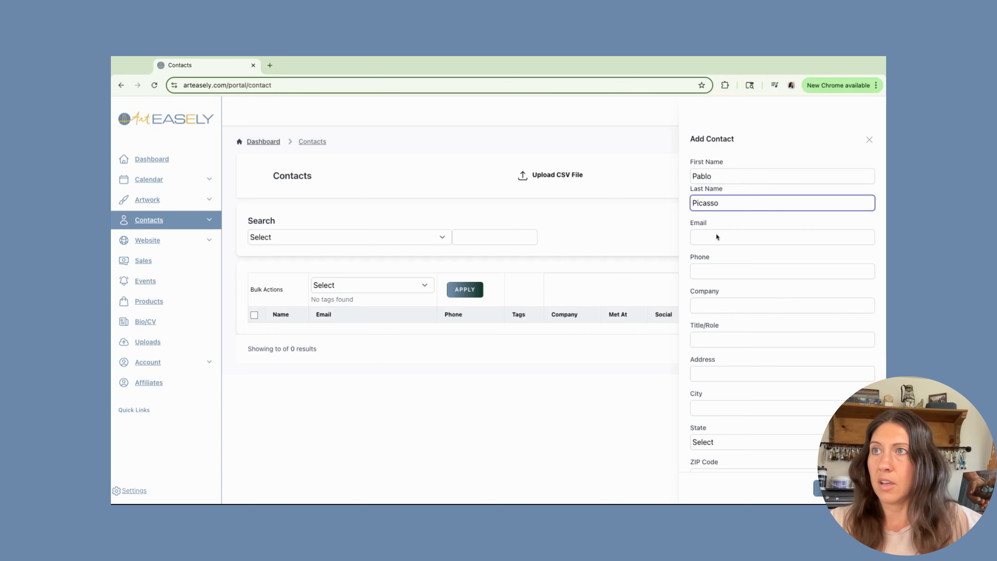
{"action": "left_click", "coordinate": [720, 240]}
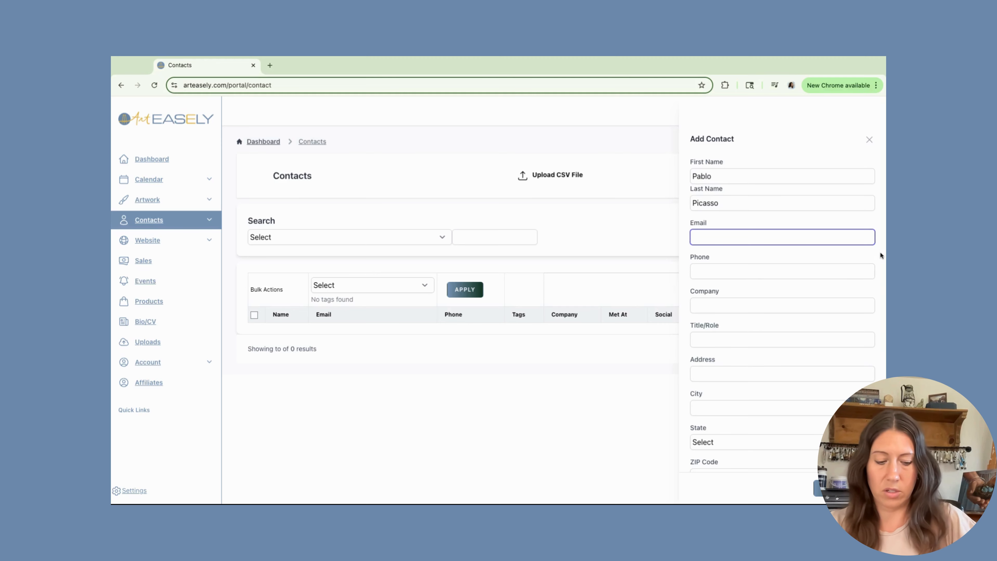
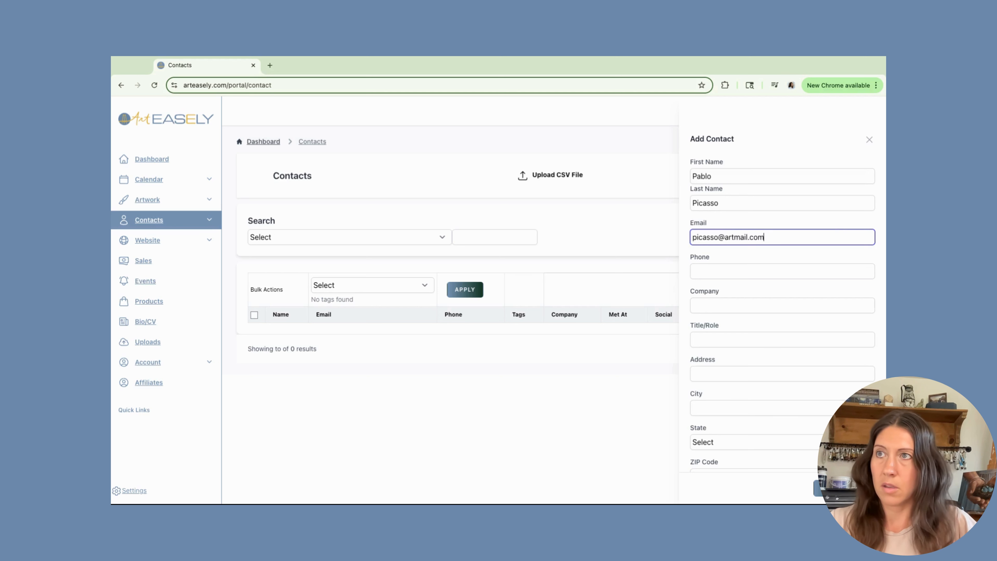
- Add the contact's phone number, company Blue Period Company, title Owner and street address
{"action": "left_click", "coordinate": [766, 272]}
{"action": "type", "text": "555"}
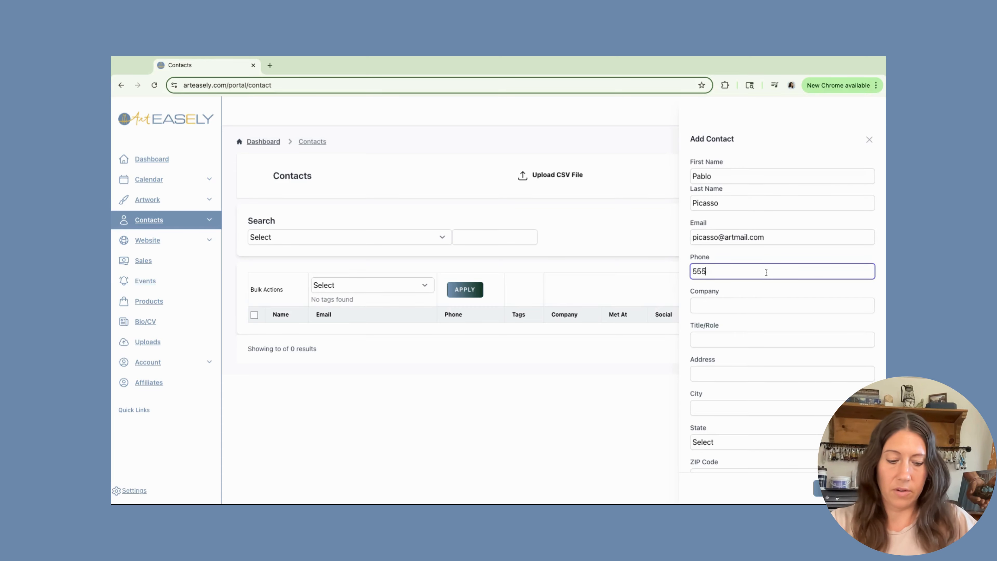
{"action": "type", "text": "-000-0000"}
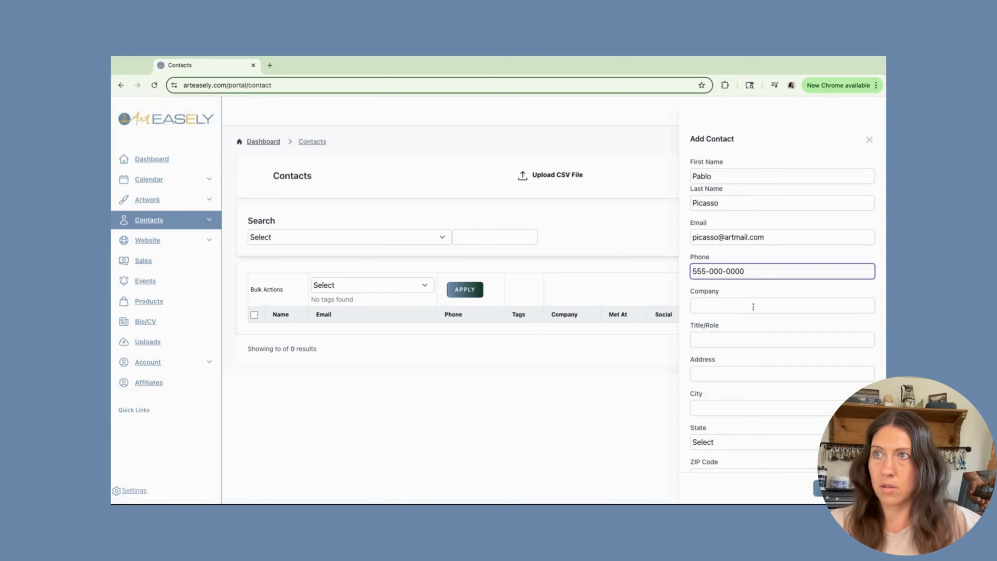
{"action": "left_click", "coordinate": [752, 306]}
{"action": "type", "text": "Blue Periiod Company"}
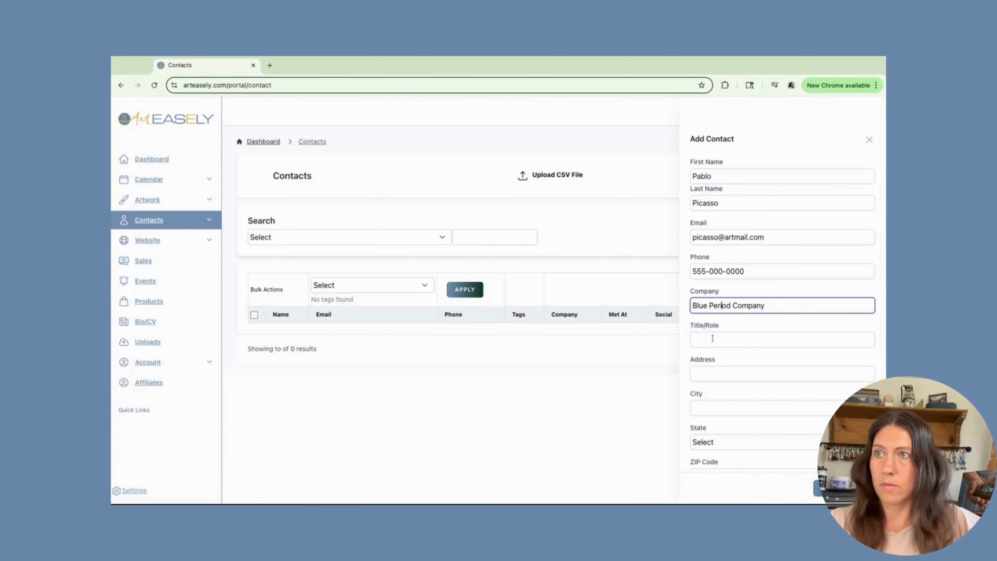
{"action": "left_click", "coordinate": [699, 340]}
{"action": "type", "text": "Owner"}
{"action": "left_click", "coordinate": [699, 375]}
{"action": "type", "text": "Picasso Lane"}
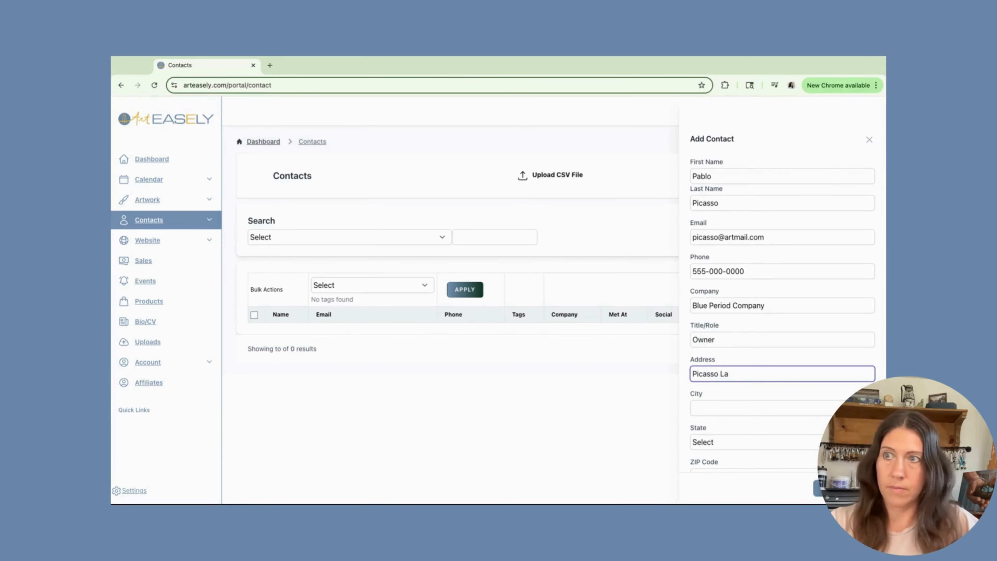
{"action": "left_click", "coordinate": [713, 407]}
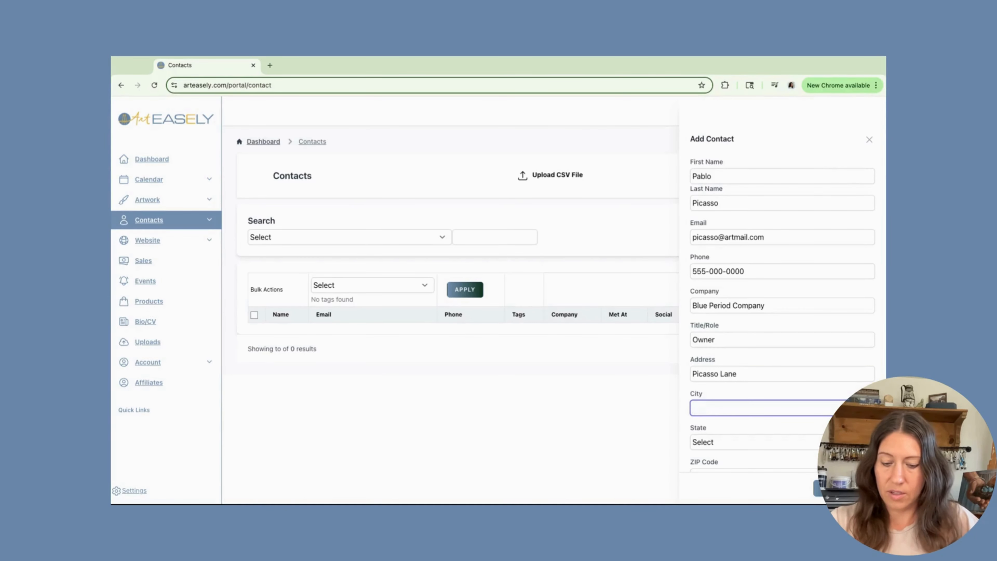
- Enter the contact's city, state California and ZIP code, and set importance to A
{"action": "type", "text": "Tiny Town"}
{"action": "left_click", "coordinate": [711, 443]}
{"action": "key", "text": "c"}
{"action": "key", "text": "Return"}
{"action": "scroll", "coordinate": [712, 446], "scroll_direction": "down", "scroll_amount": 2}
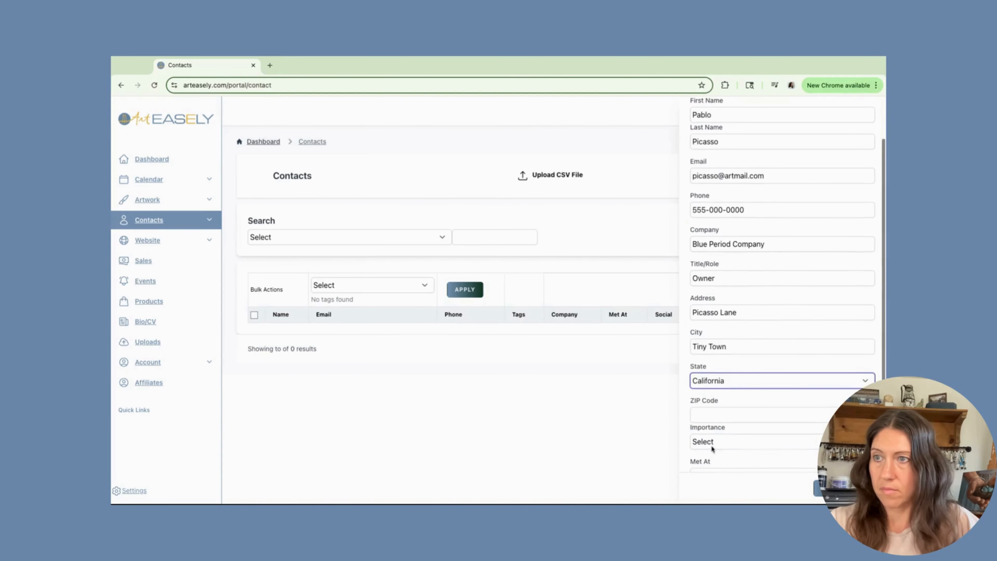
{"action": "left_click", "coordinate": [702, 416]}
{"action": "type", "text": "90210"}
{"action": "left_click", "coordinate": [697, 443]}
{"action": "left_click", "coordinate": [700, 456]}
- Set Met At to Artist Banquet, category Artists, tick Email and SMS opt-in, and save
{"action": "scroll", "coordinate": [709, 422], "scroll_direction": "down", "scroll_amount": 2}
{"action": "left_click", "coordinate": [708, 392]}
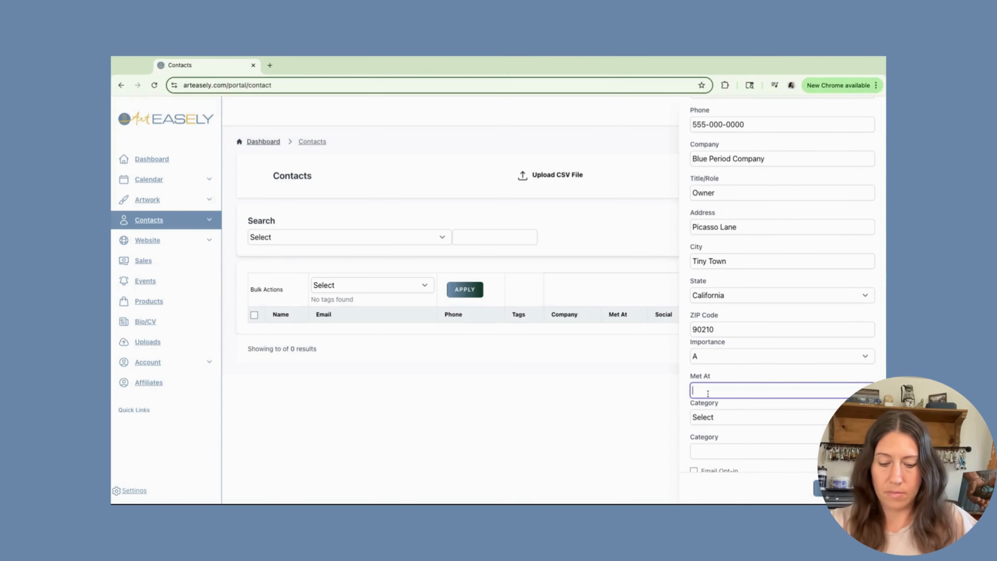
{"action": "type", "text": "Artist Banquet"}
{"action": "left_click", "coordinate": [709, 417]}
{"action": "left_click", "coordinate": [708, 434]}
{"action": "scroll", "coordinate": [708, 438], "scroll_direction": "down", "scroll_amount": 1}
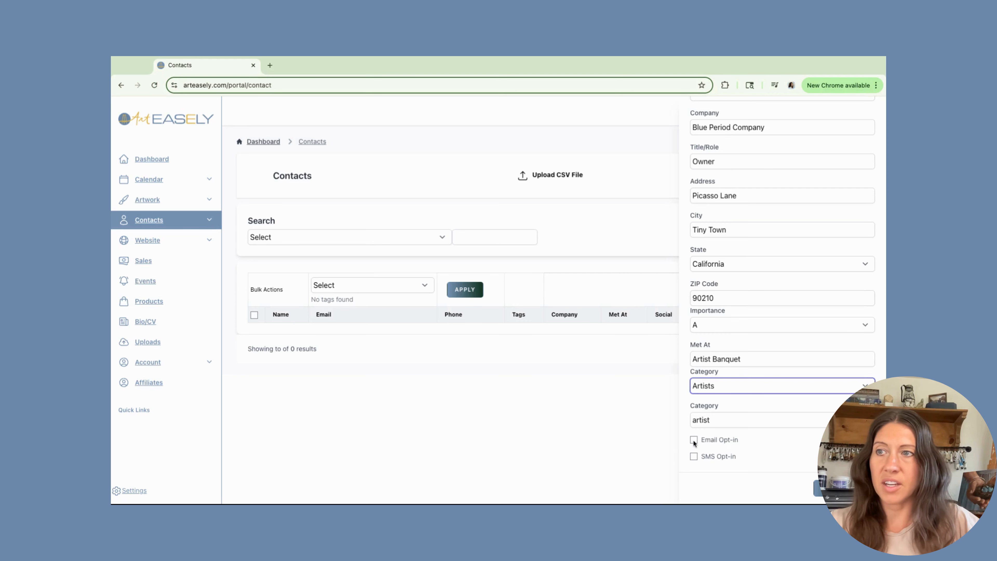
{"action": "left_click", "coordinate": [694, 440]}
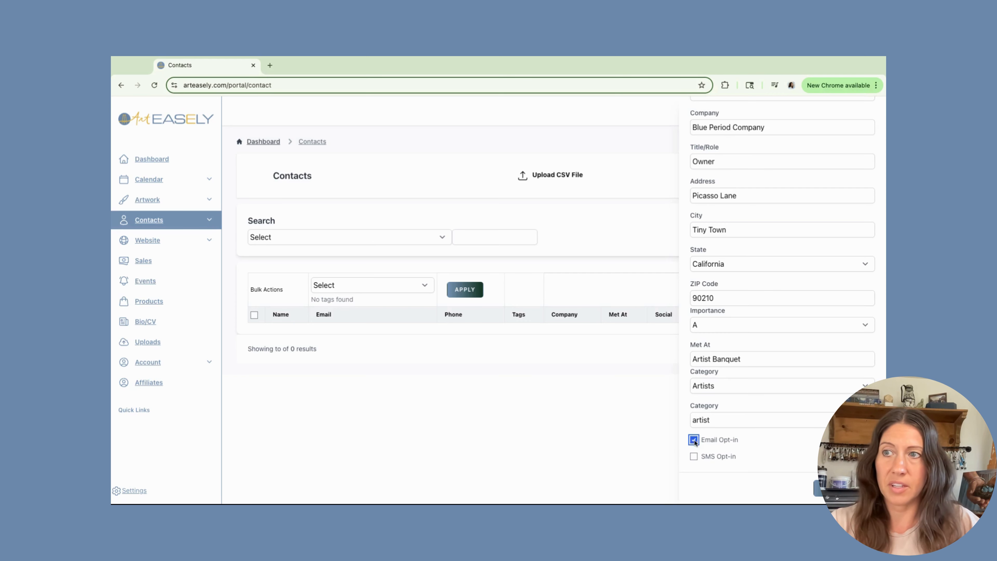
{"action": "left_click", "coordinate": [694, 456]}
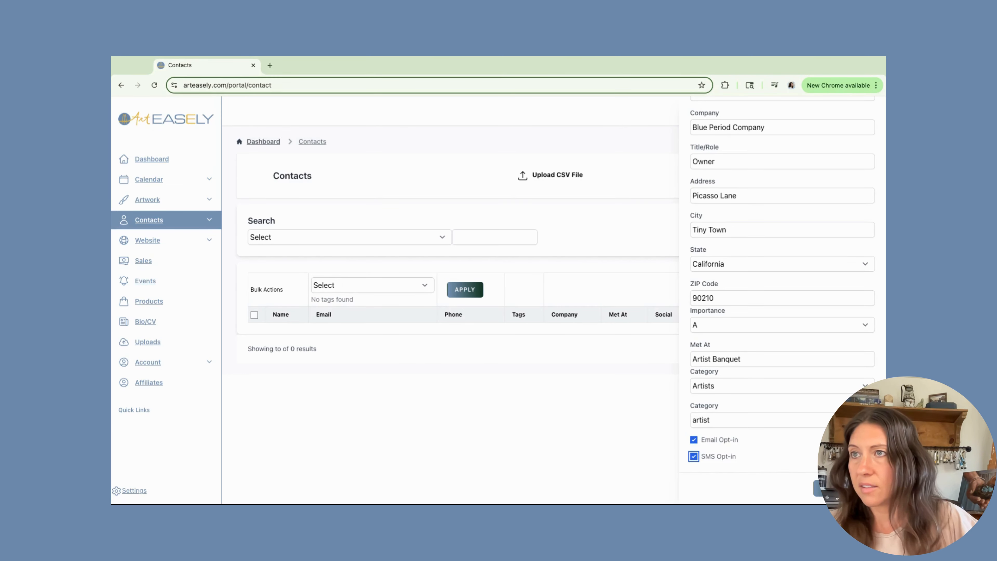
{"action": "key", "text": "Tab"}
{"action": "key", "text": "Return"}
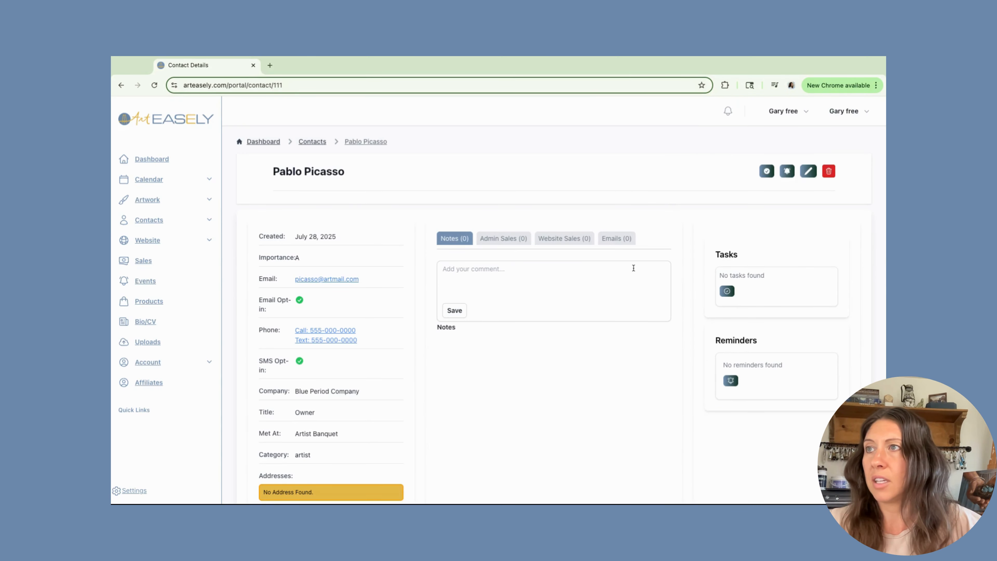
{"action": "scroll", "coordinate": [377, 343], "scroll_direction": "down", "scroll_amount": 5}
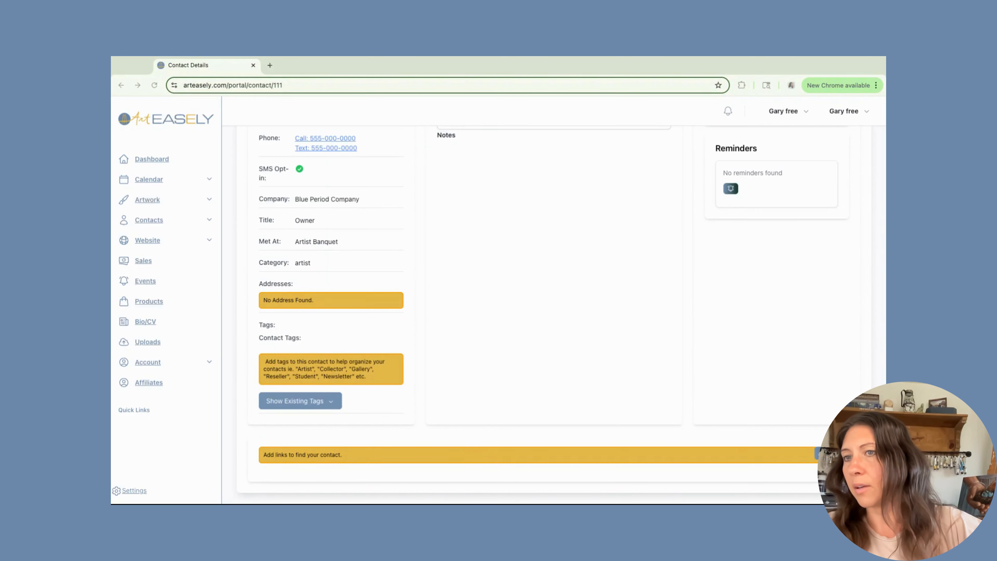
{"action": "left_click", "coordinate": [832, 454]}
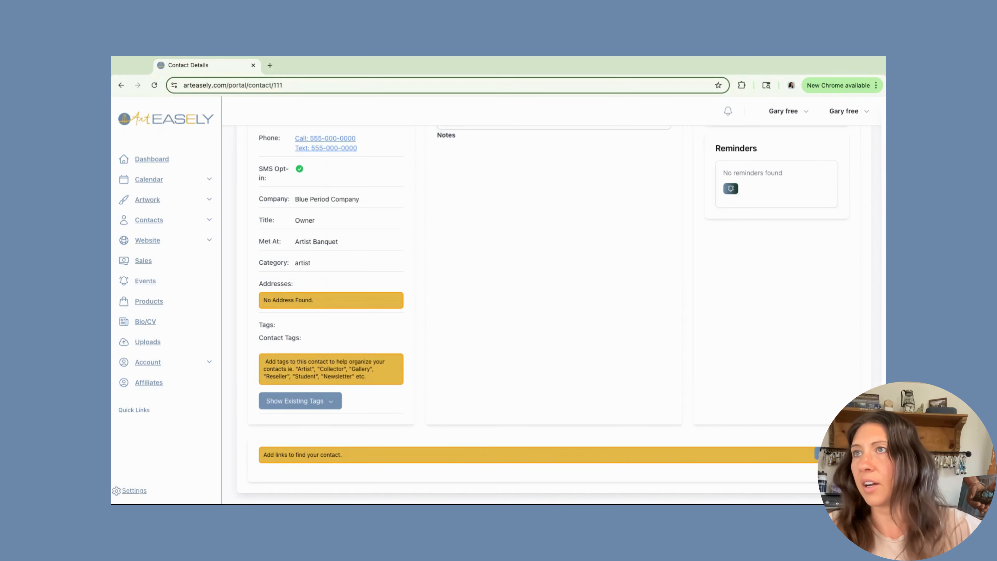
{"action": "left_click", "coordinate": [832, 454]}
- Add an Instagram-type link with the contact's handle and save it
{"action": "left_click", "coordinate": [804, 186]}
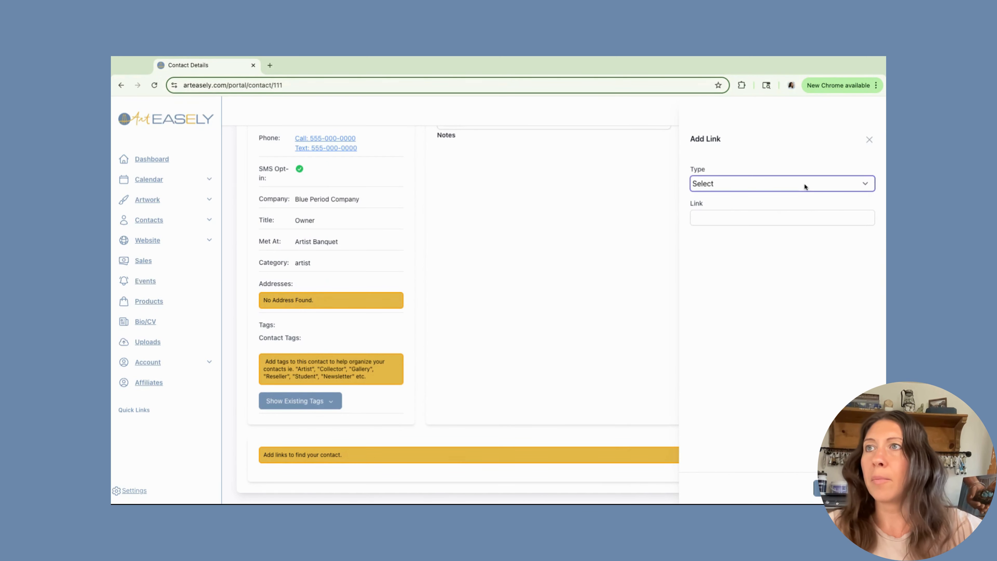
{"action": "left_click", "coordinate": [749, 197]}
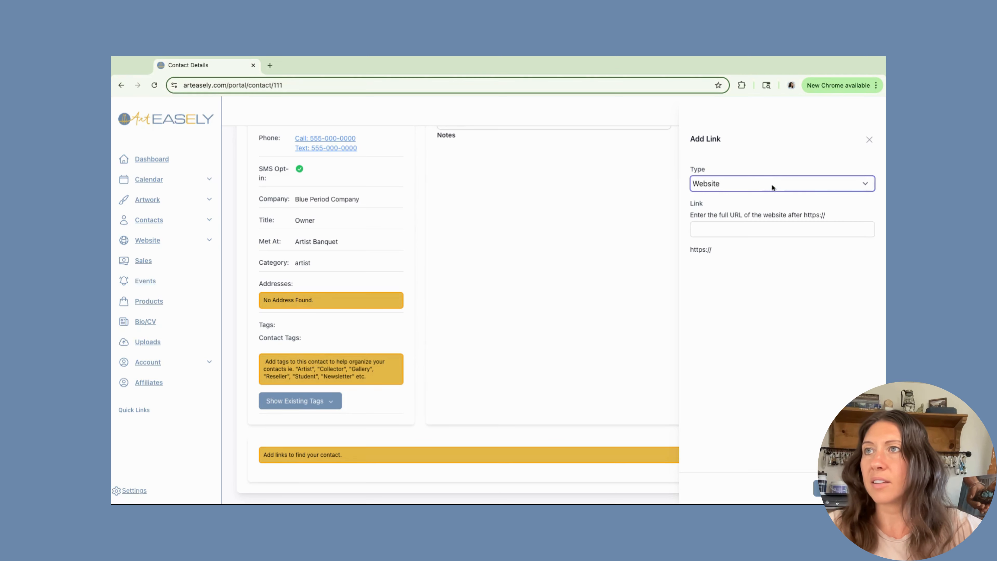
{"action": "left_click", "coordinate": [705, 229]}
{"action": "left_click", "coordinate": [762, 188]}
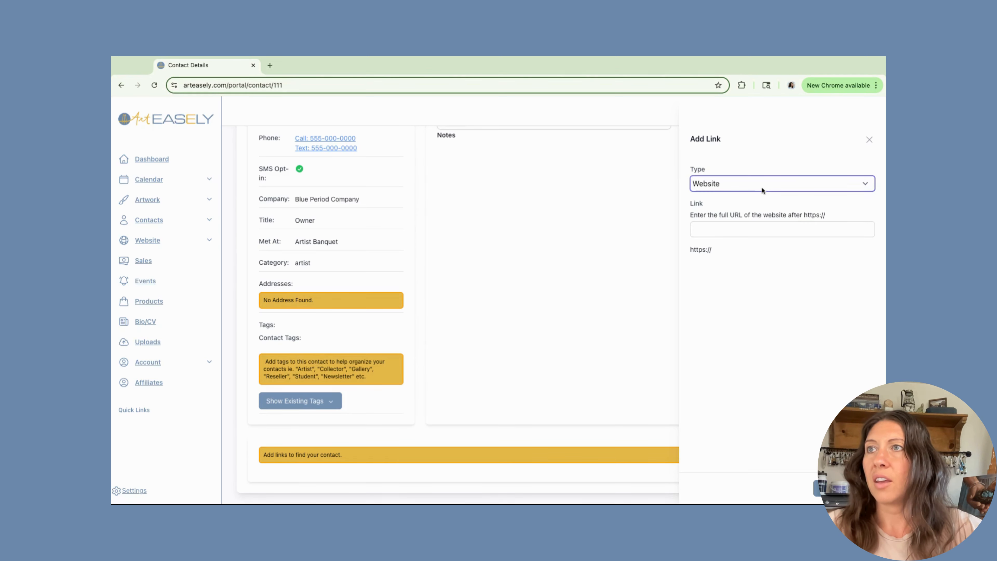
{"action": "left_click", "coordinate": [759, 193]}
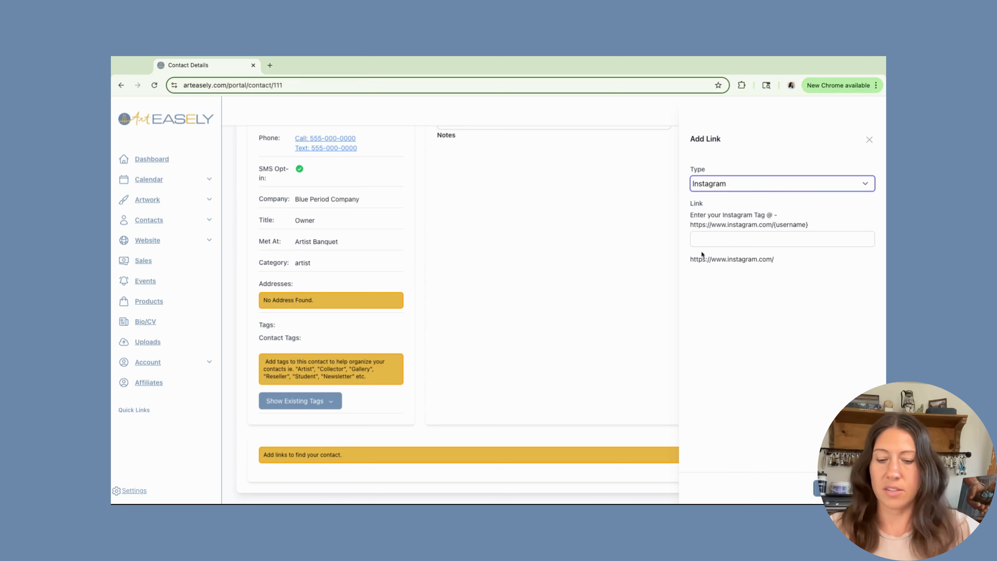
{"action": "left_click", "coordinate": [709, 240]}
{"action": "type", "text": "picasso"}
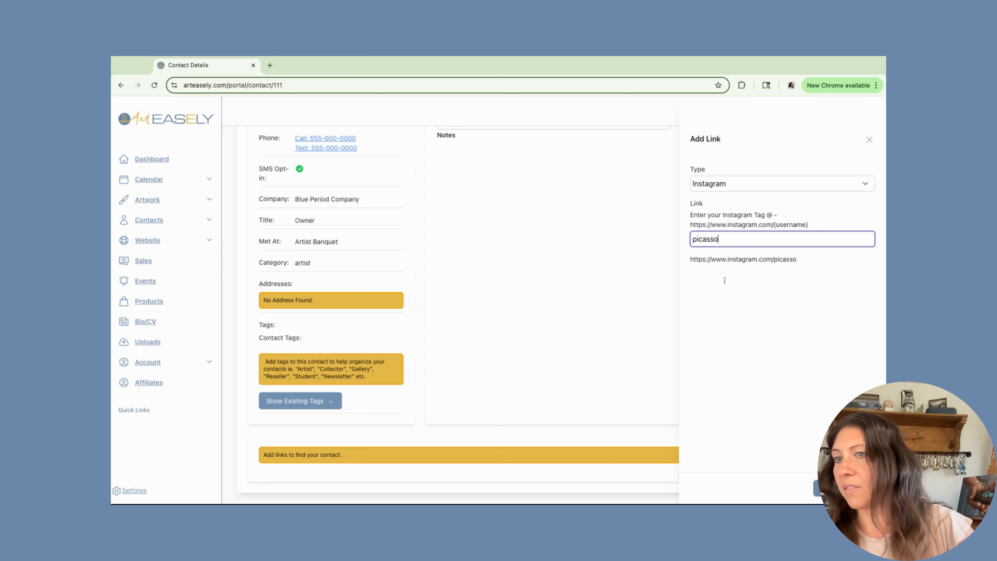
{"action": "left_click", "coordinate": [843, 488]}
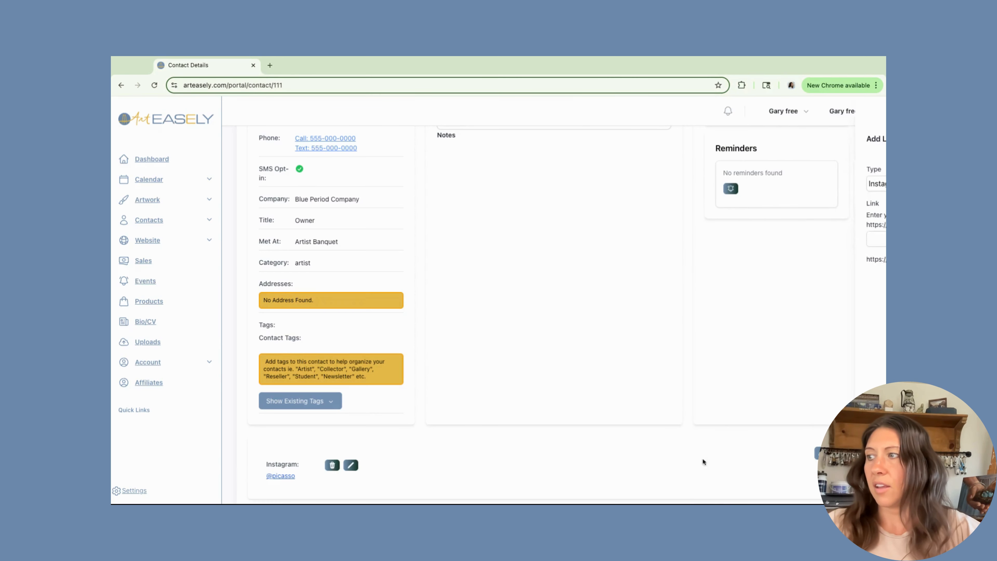
- Open the Add Link form again, then close it without saving anything
{"action": "scroll", "coordinate": [278, 478], "scroll_direction": "down", "scroll_amount": 1}
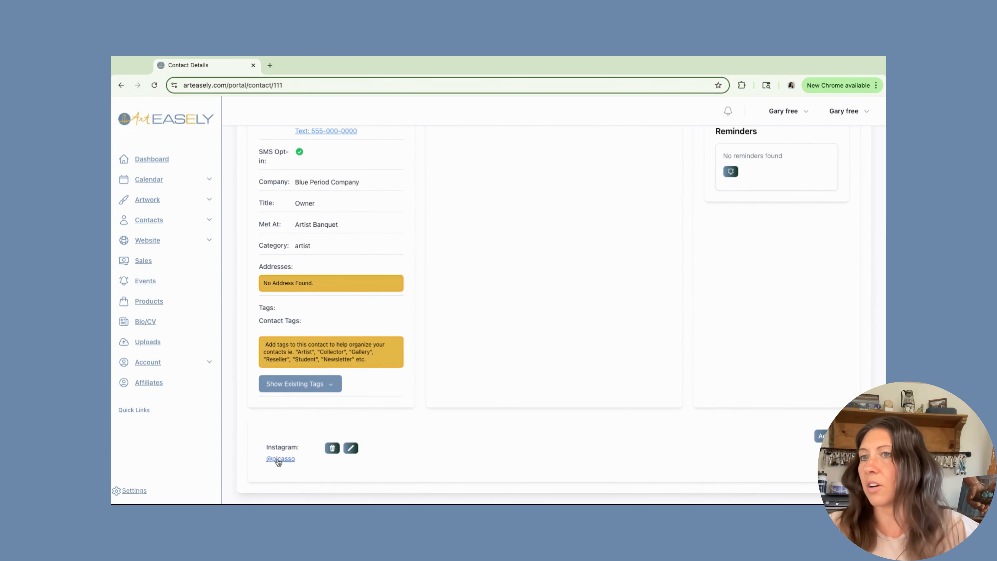
{"action": "left_click", "coordinate": [822, 435]}
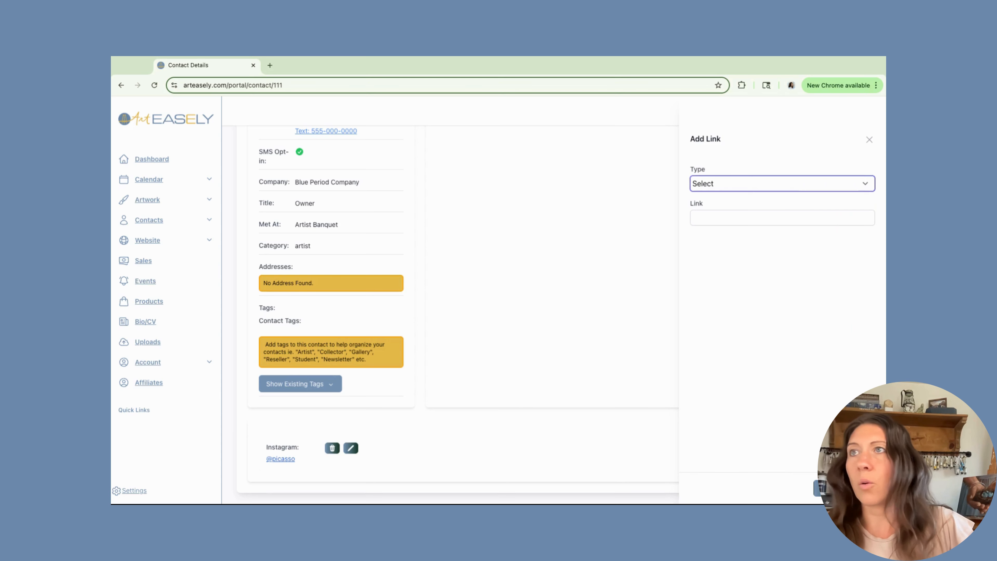
{"action": "left_click", "coordinate": [869, 140]}
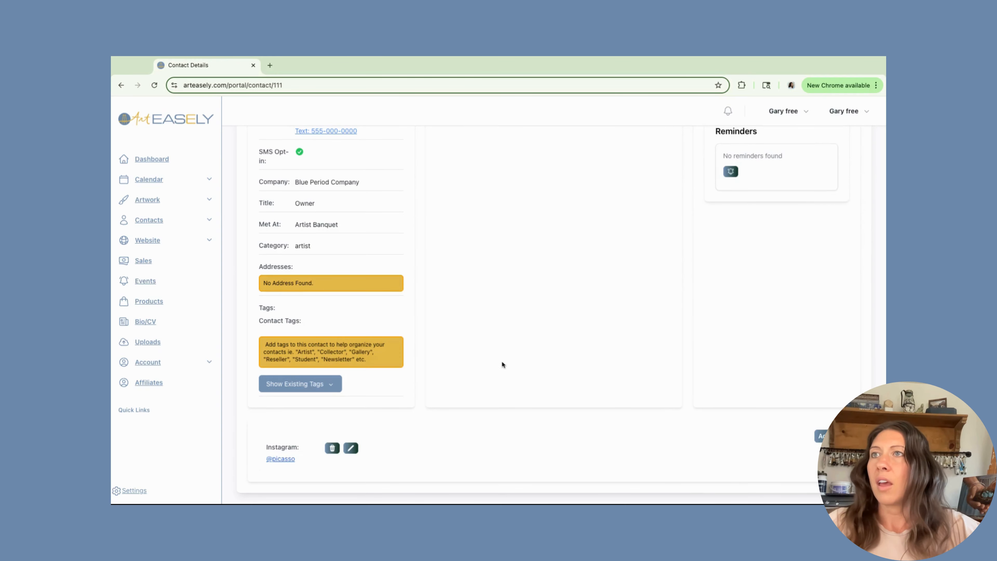
{"action": "scroll", "coordinate": [502, 360], "scroll_direction": "up", "scroll_amount": 3}
{"action": "scroll", "coordinate": [561, 293], "scroll_direction": "up", "scroll_amount": 3}
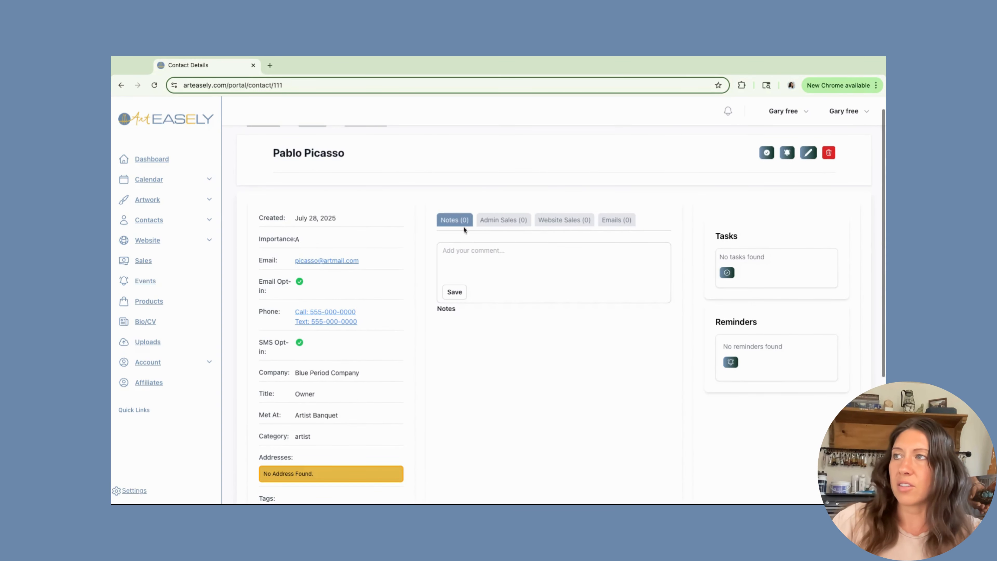
- Save the note 'Going to meet next Thursday' on the contact, then start a new reminder
{"action": "left_click", "coordinate": [458, 256]}
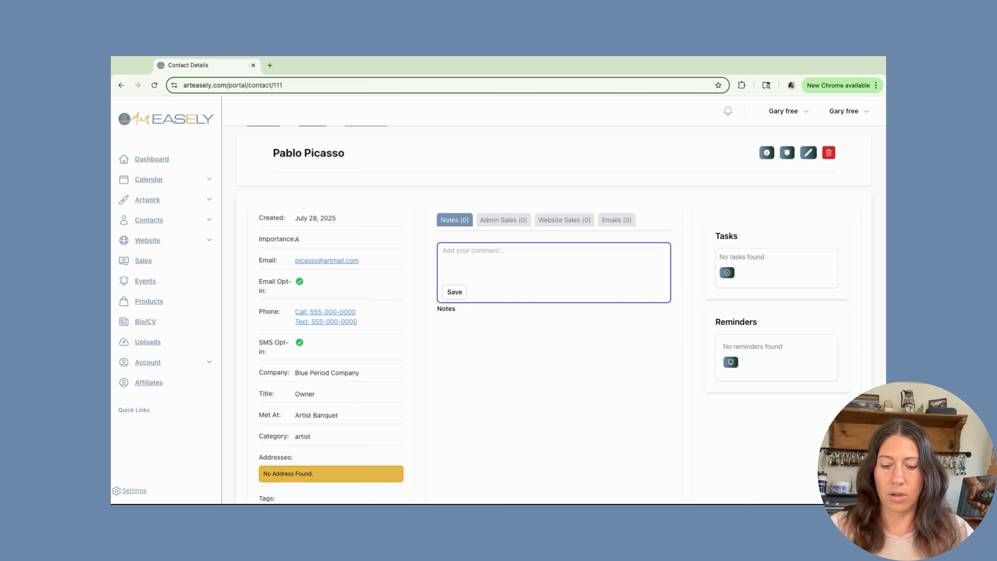
{"action": "type", "text": "Go"}
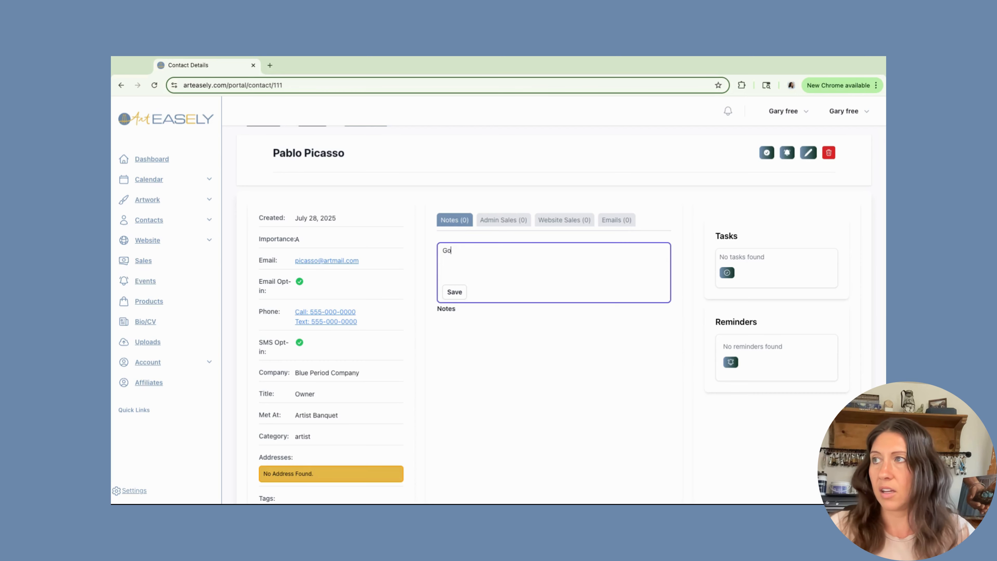
{"action": "type", "text": "ing to mee"}
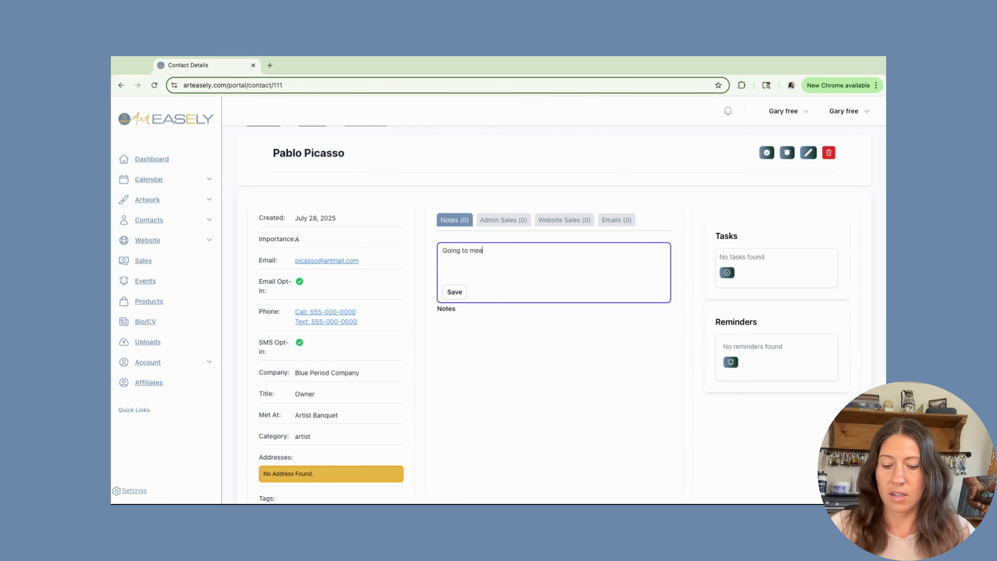
{"action": "type", "text": "t next Thursday"}
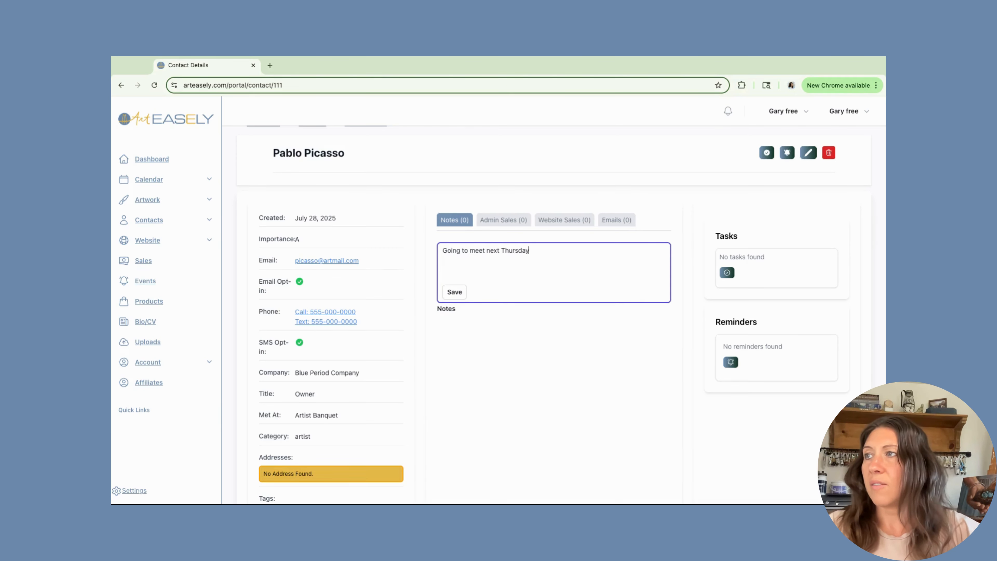
{"action": "left_click", "coordinate": [454, 291]}
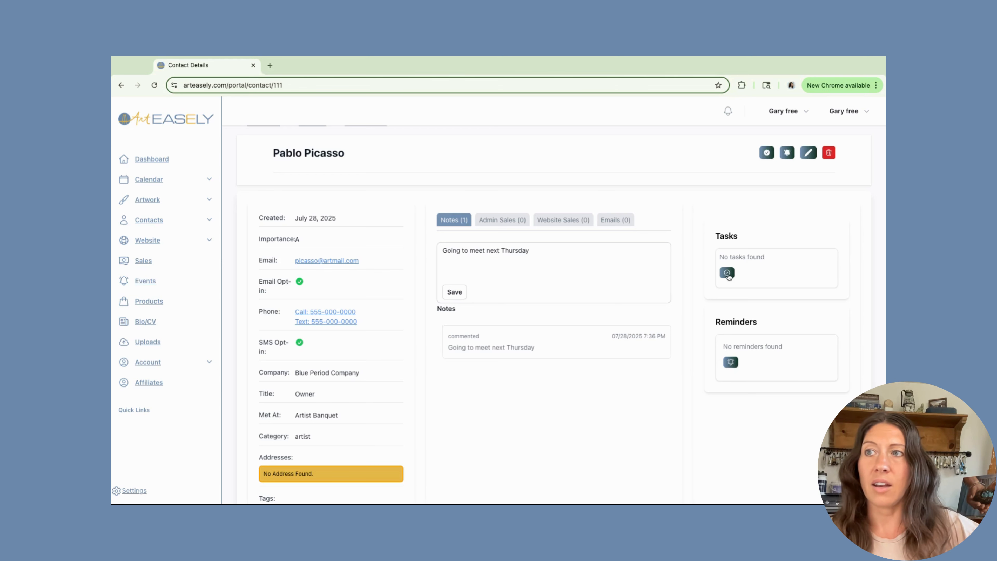
{"action": "left_click", "coordinate": [731, 362]}
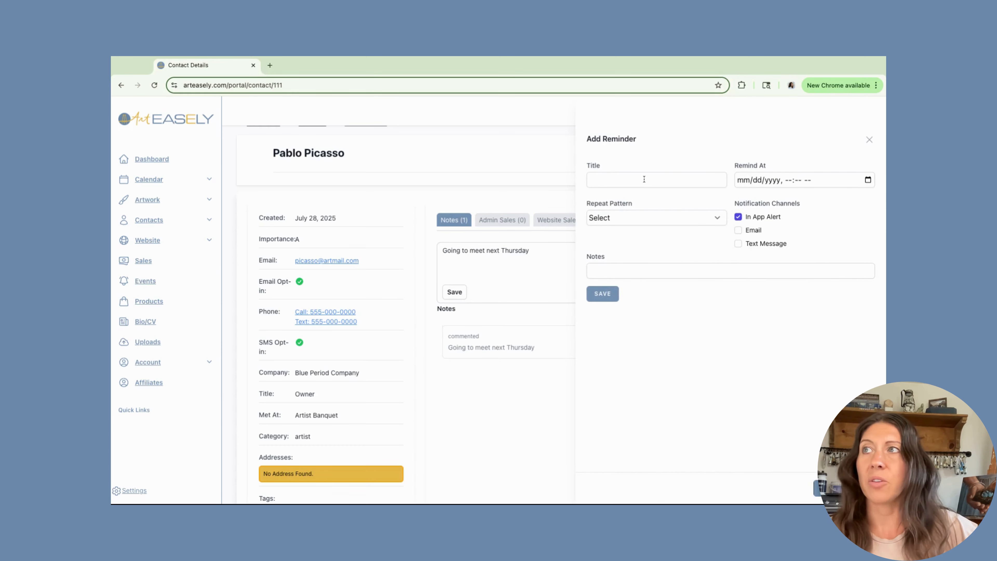
- Give the reminder a texting title, note 'Confirm get together', and time 07/29/2025 07:36 PM
{"action": "left_click", "coordinate": [625, 181]}
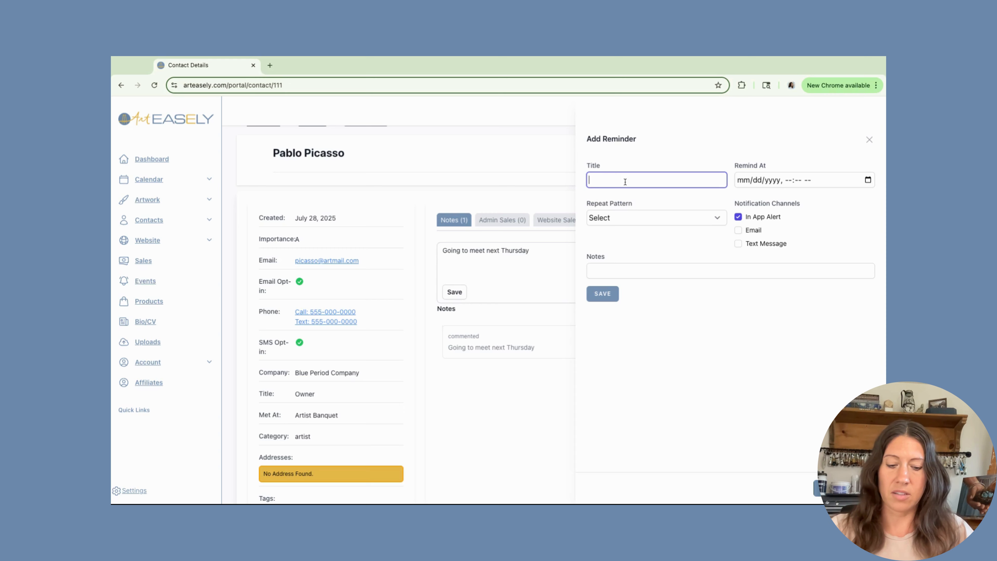
{"action": "type", "text": "Text Picass"}
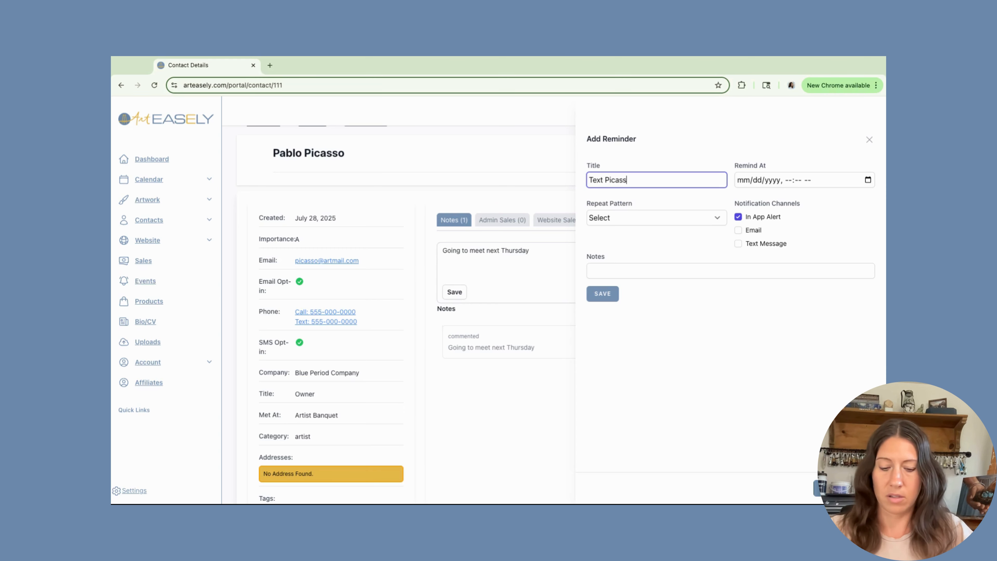
{"action": "type", "text": "o c"}
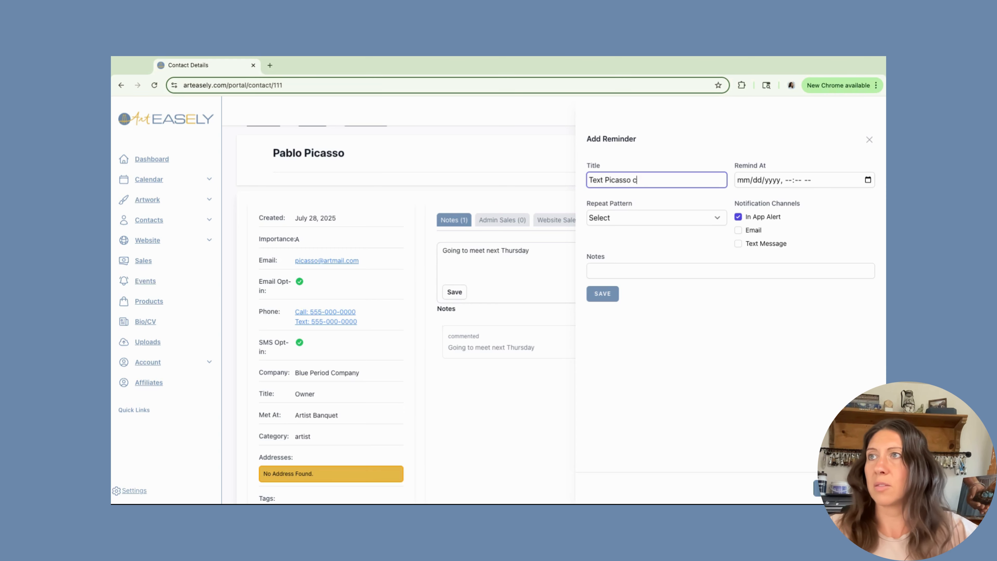
{"action": "key", "text": "BackSpace"}
{"action": "left_click", "coordinate": [611, 269]}
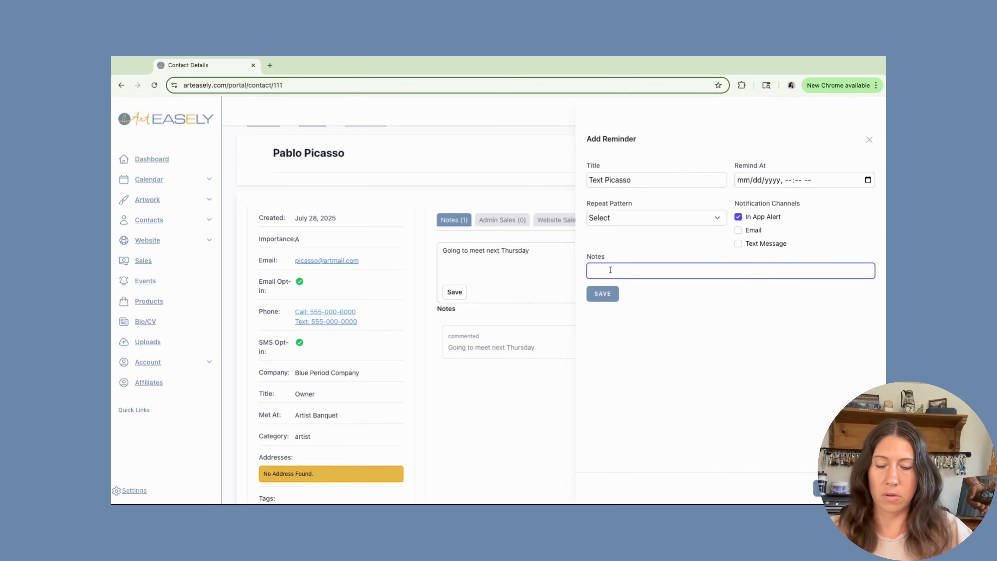
{"action": "type", "text": "Confirm ge"}
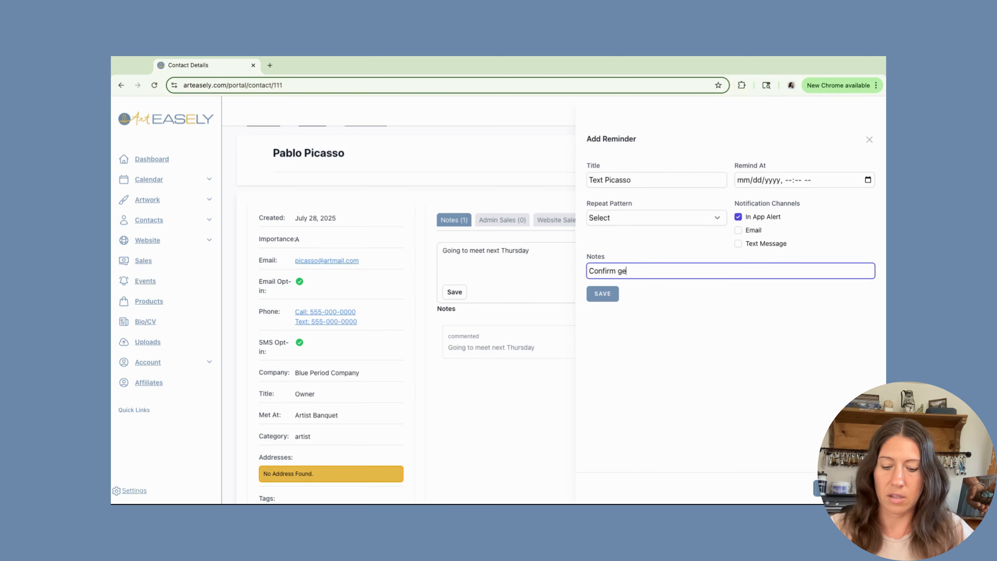
{"action": "type", "text": "t together"}
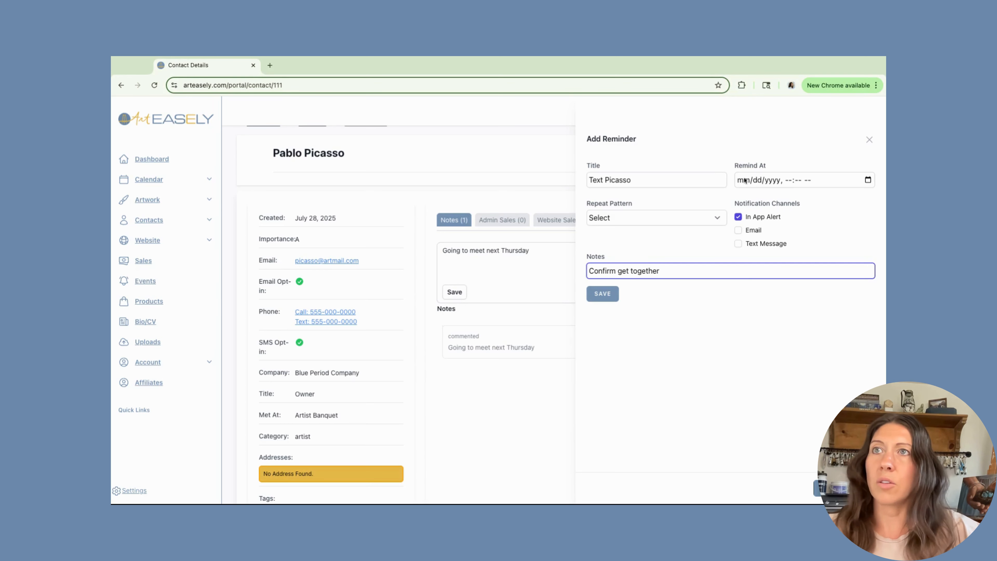
{"action": "left_click", "coordinate": [867, 180]}
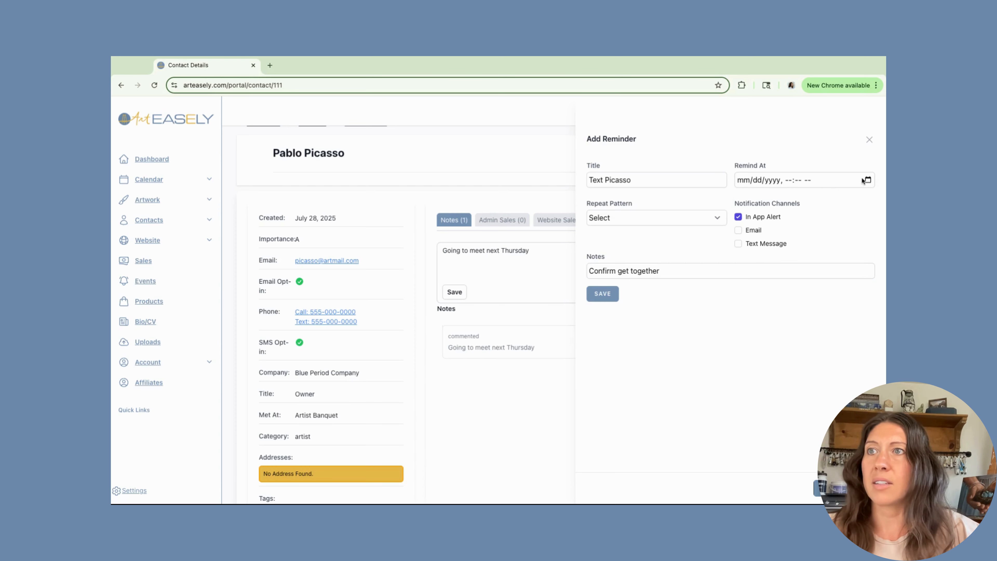
{"action": "left_click", "coordinate": [838, 190]}
{"action": "left_click", "coordinate": [701, 220]}
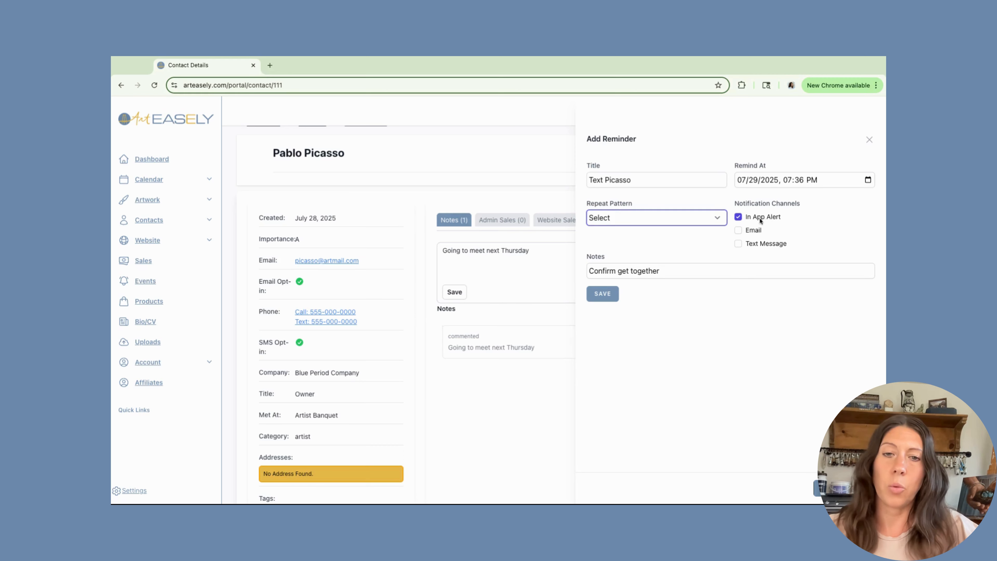
- Set the reminder to notify by Text Message only, with In App Alert and Email off, and save it
{"action": "left_click", "coordinate": [739, 219]}
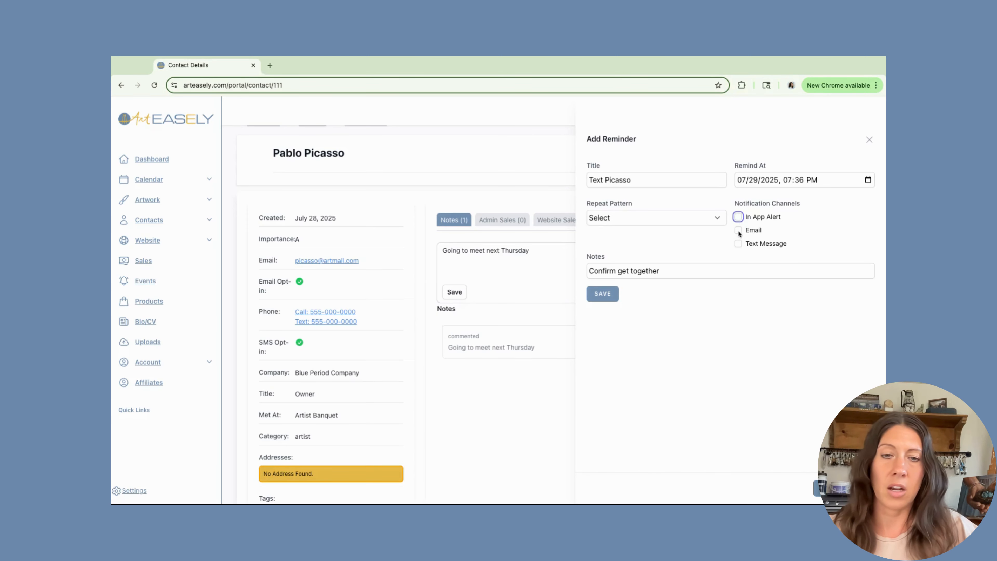
{"action": "left_click", "coordinate": [738, 231]}
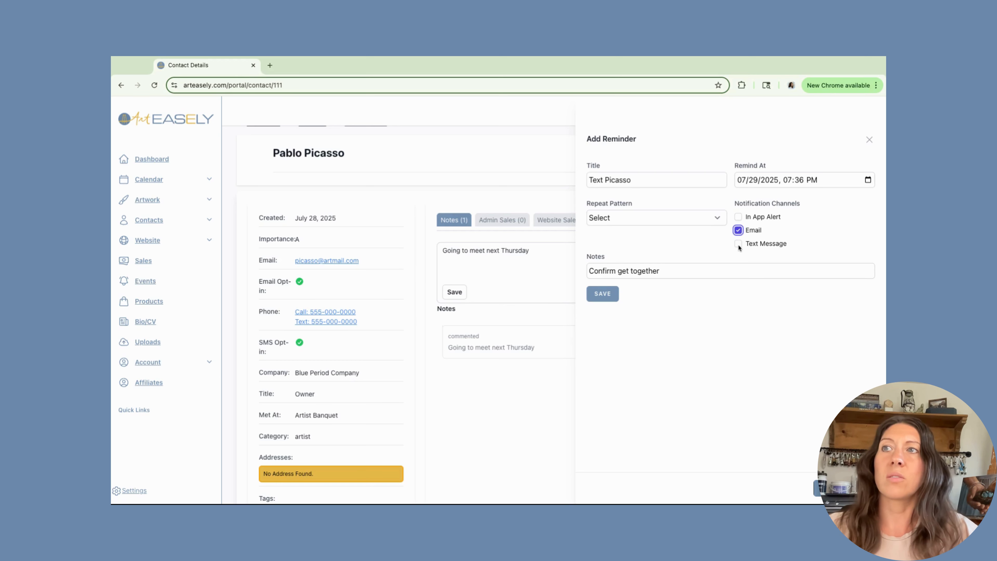
{"action": "left_click", "coordinate": [739, 243]}
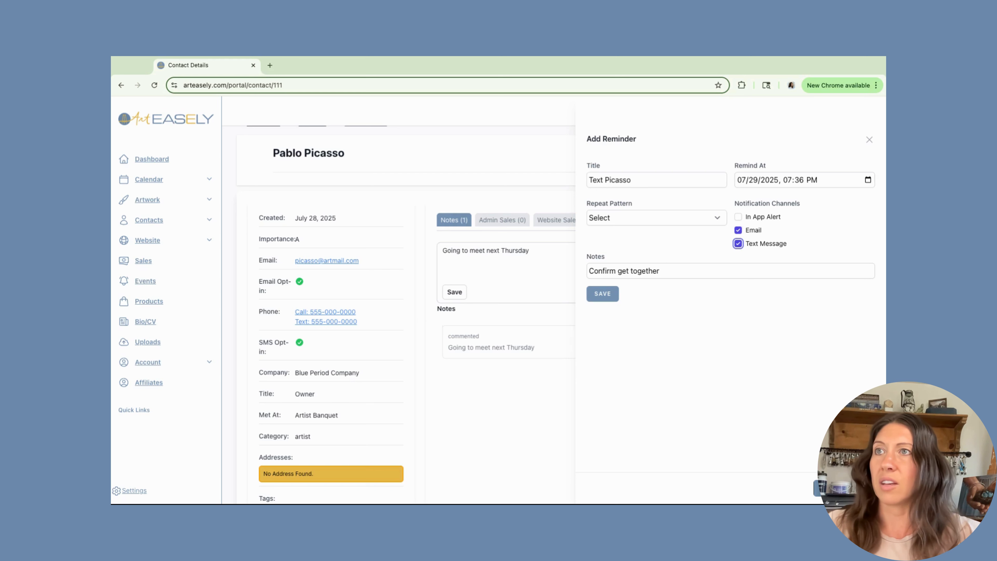
{"action": "left_click", "coordinate": [739, 217]}
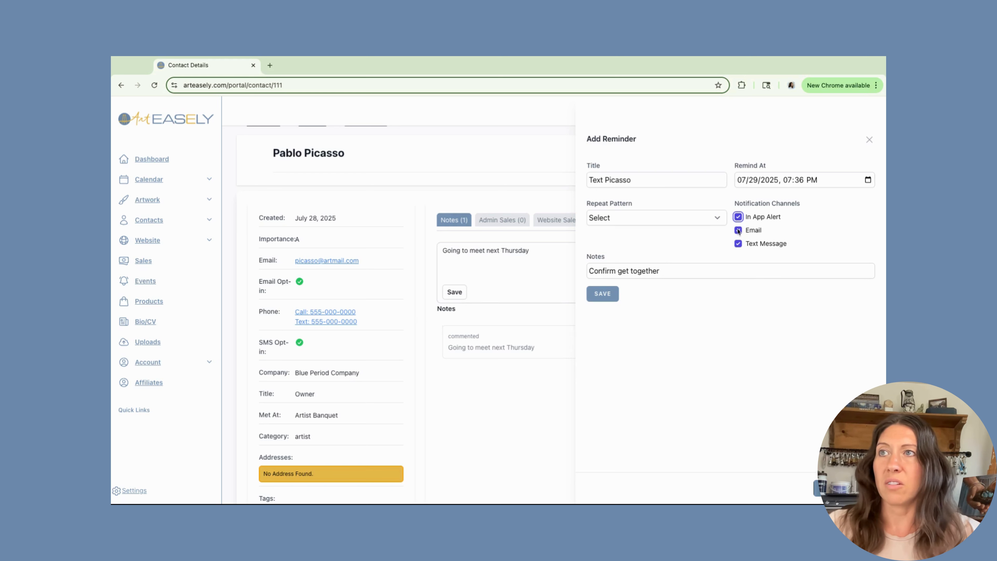
{"action": "left_click", "coordinate": [738, 217]}
{"action": "left_click", "coordinate": [739, 230]}
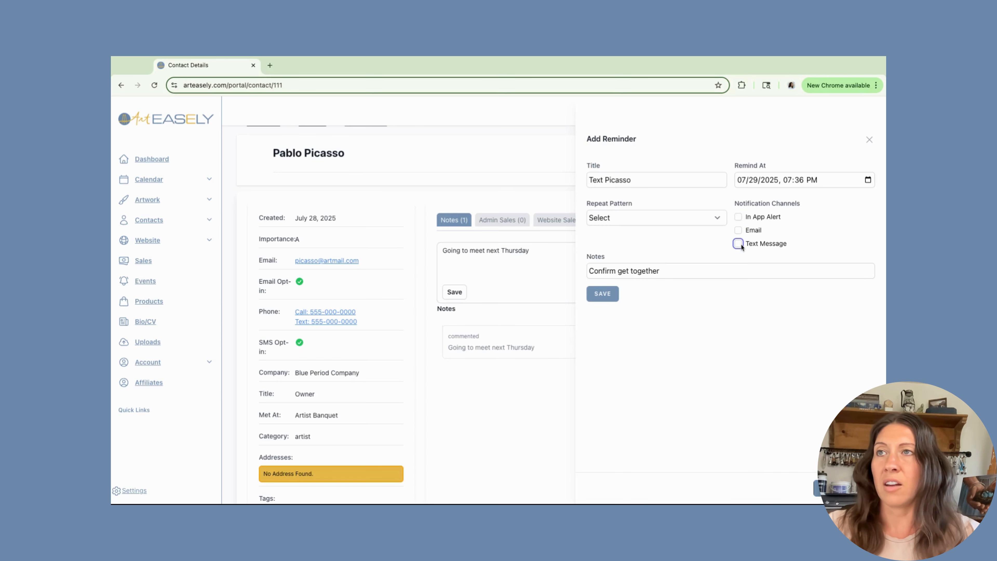
{"action": "left_click", "coordinate": [739, 244]}
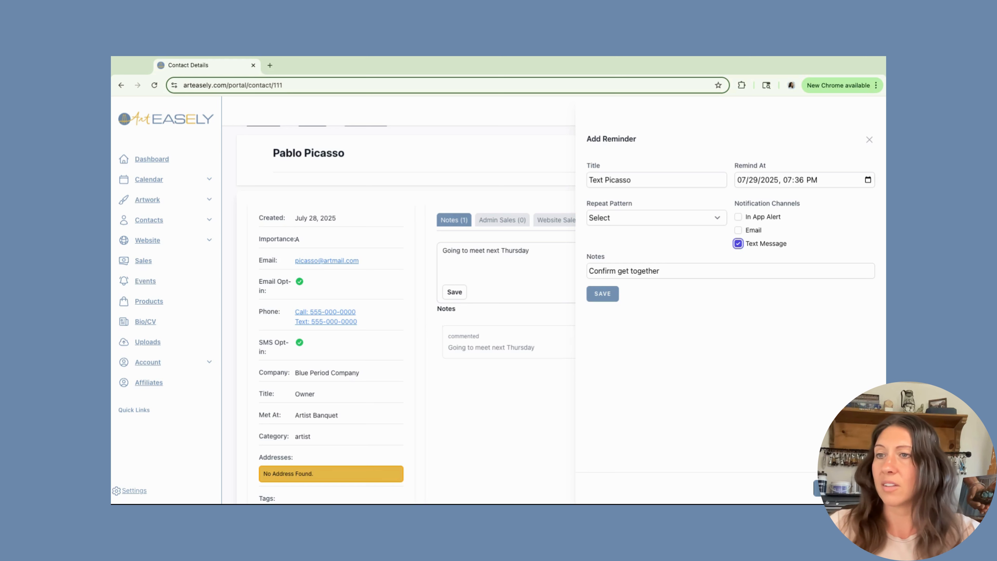
{"action": "left_click", "coordinate": [603, 293]}
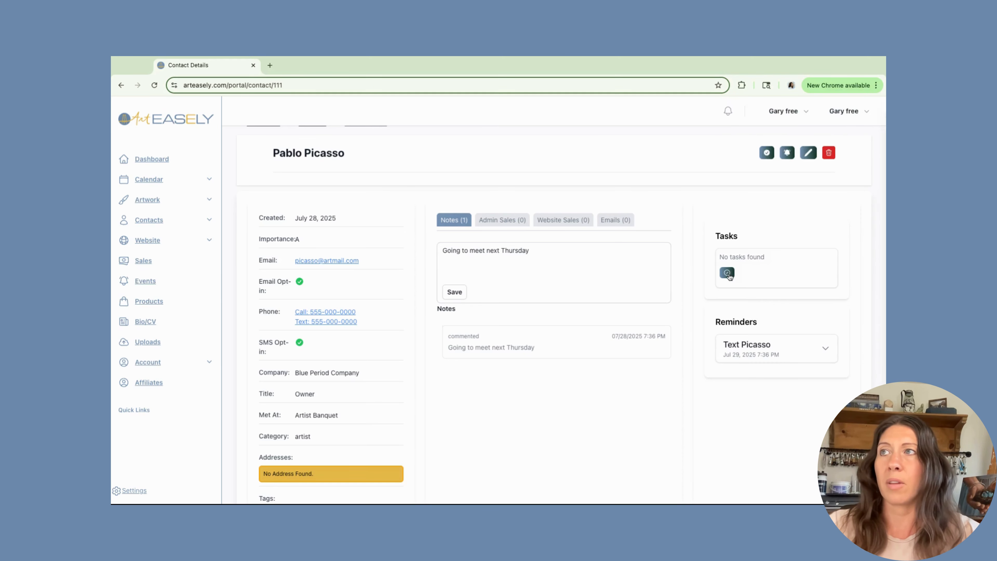
- Add the task 'Buy more blue paint' with Medium priority, due 08/06/2025, and save it
{"action": "left_click", "coordinate": [727, 273]}
{"action": "left_click", "coordinate": [620, 186]}
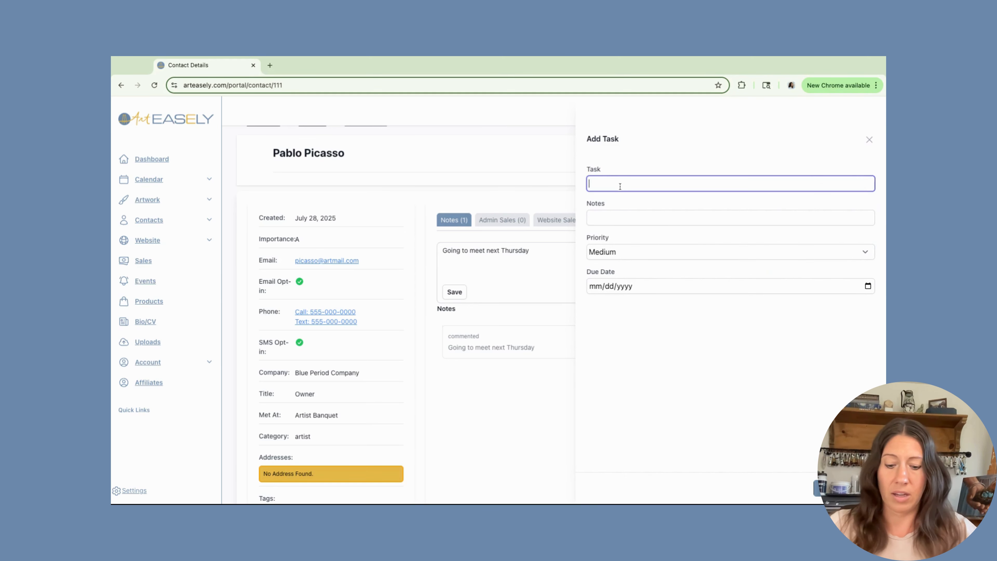
{"action": "type", "text": "Bu"}
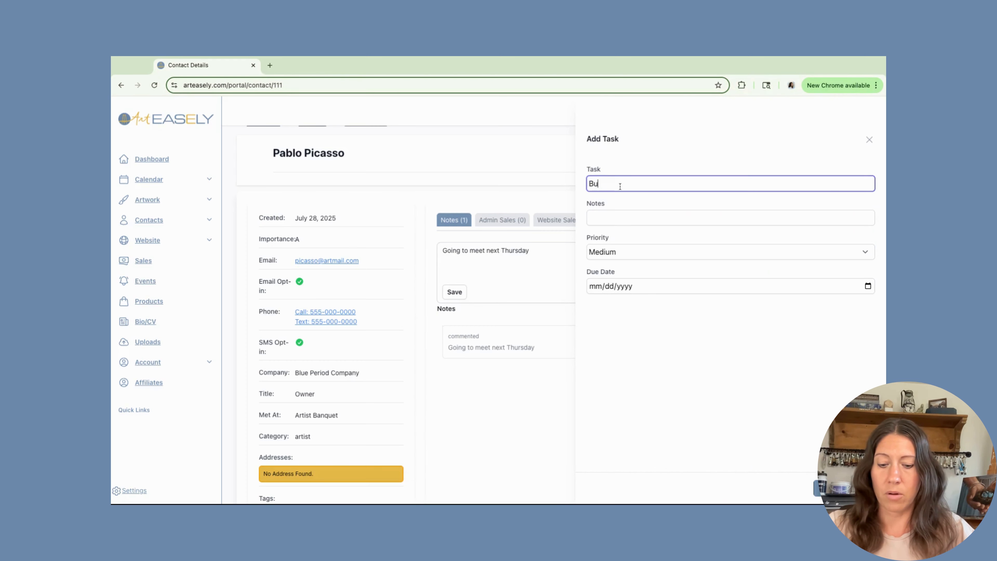
{"action": "type", "text": "y more blue paint"}
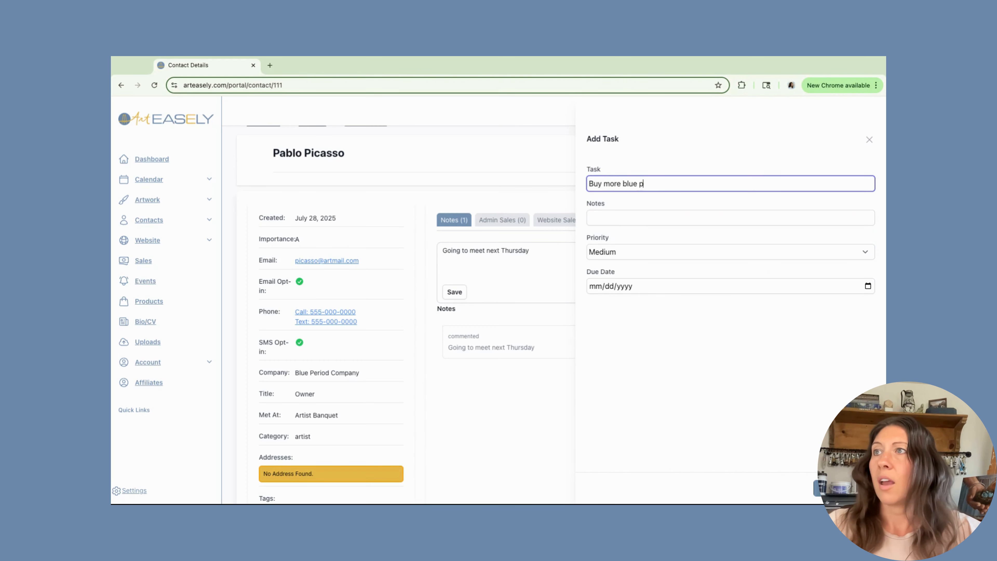
{"action": "left_click", "coordinate": [607, 218]}
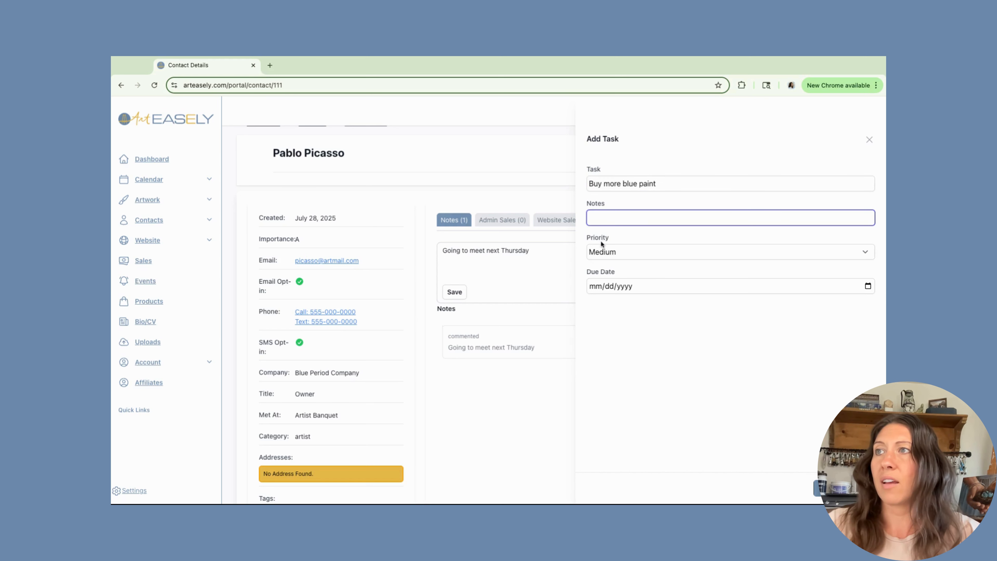
{"action": "left_click", "coordinate": [608, 252]}
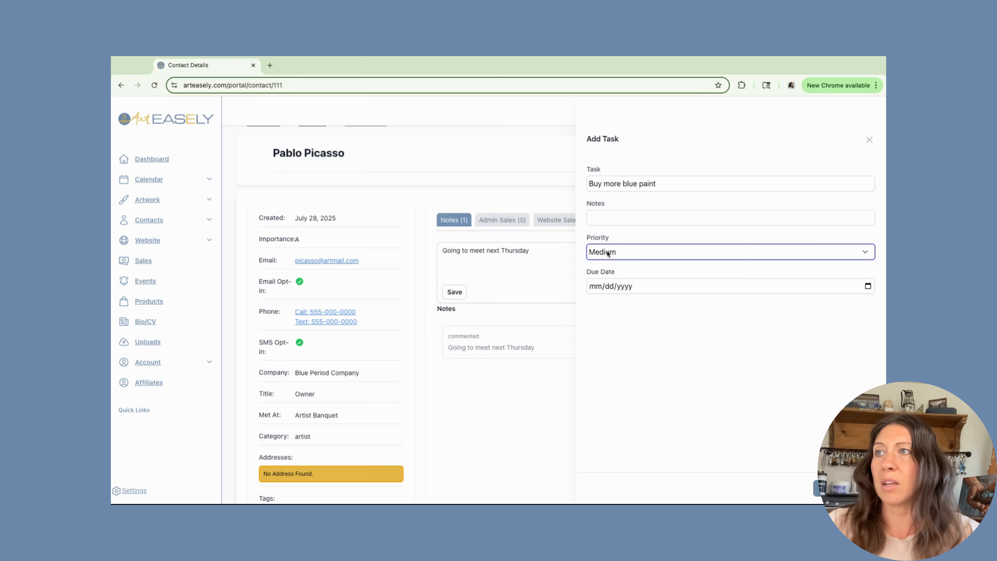
{"action": "left_click", "coordinate": [870, 287]}
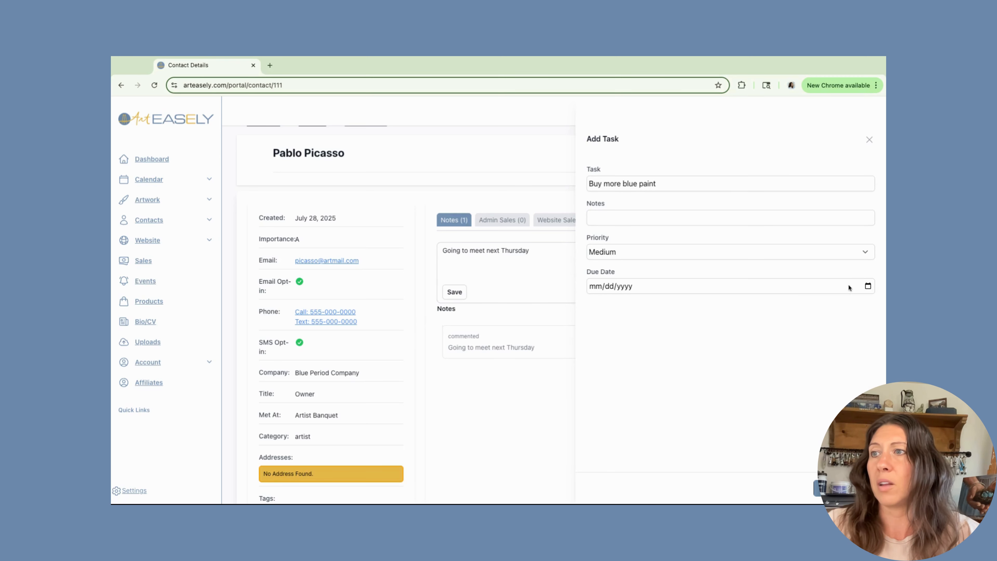
{"action": "left_click", "coordinate": [684, 356]}
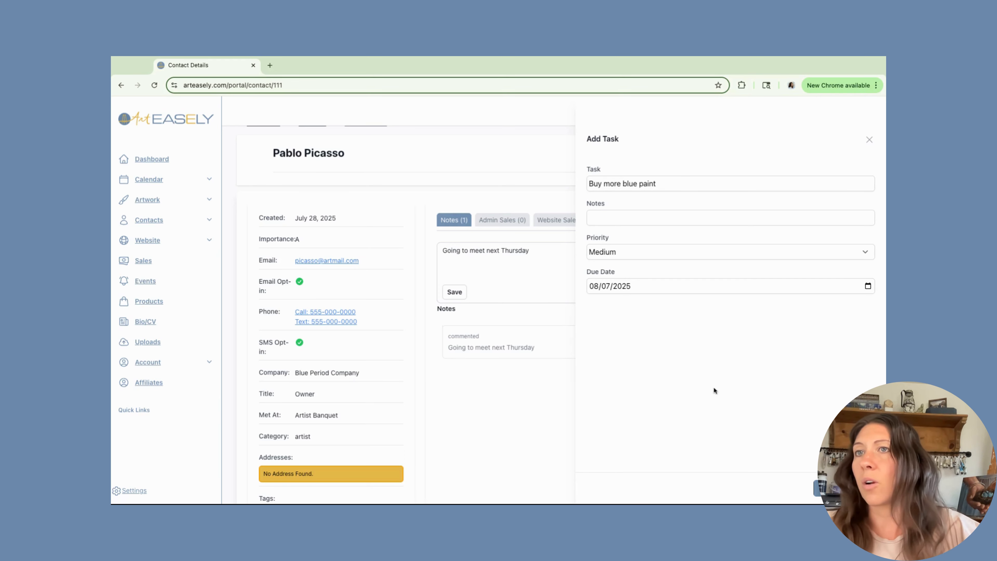
{"action": "left_click", "coordinate": [868, 286]}
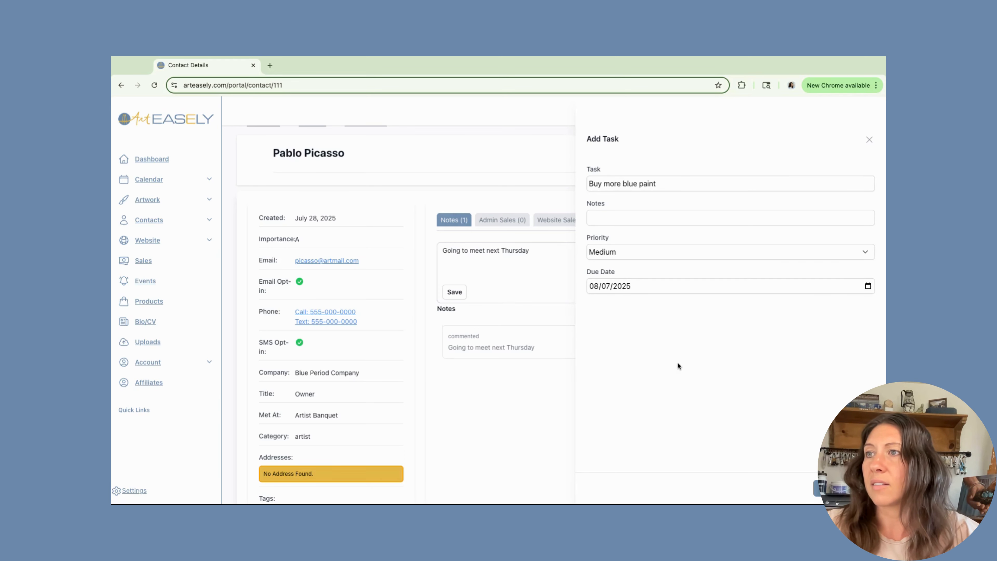
{"action": "left_click", "coordinate": [679, 366]}
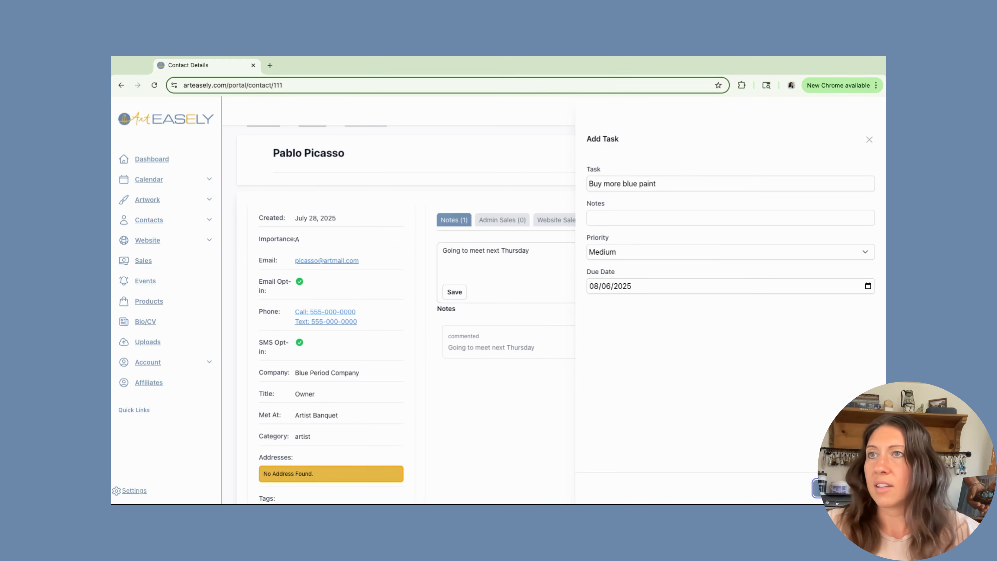
{"action": "left_click", "coordinate": [840, 488]}
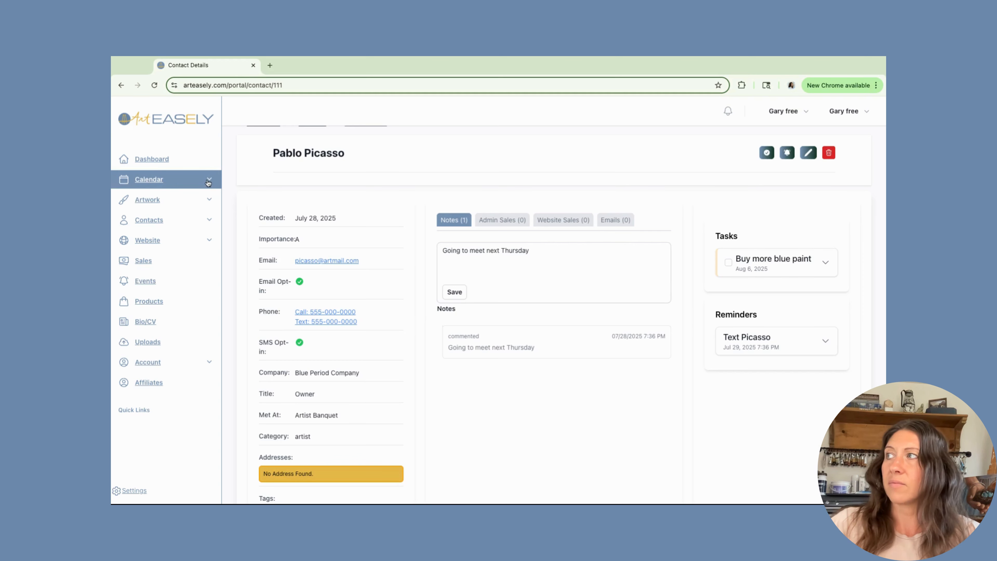
{"action": "left_click", "coordinate": [152, 183]}
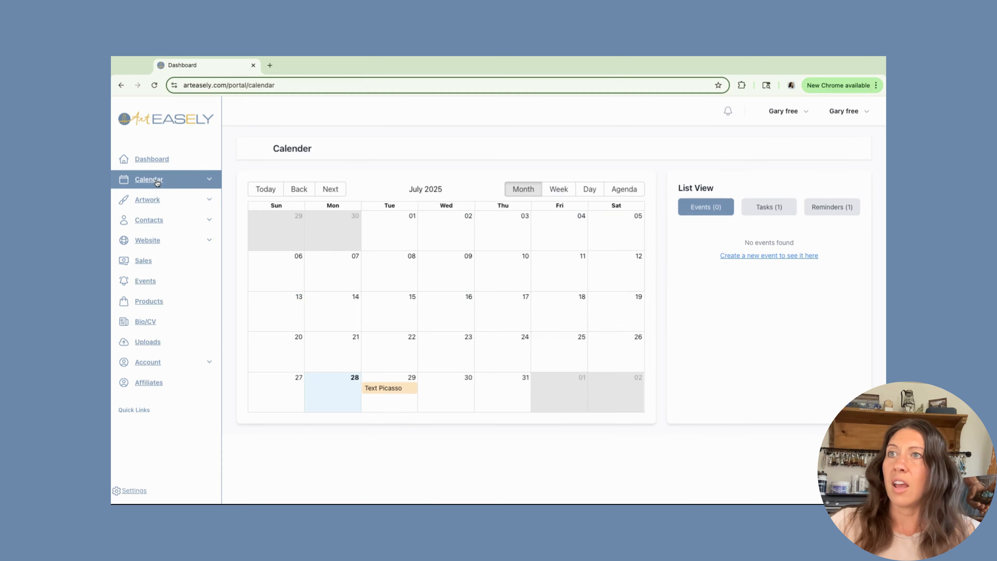
- View the Calendar's Tasks (1) list, then open Task Manager from the Calendar sidebar section
{"action": "left_click", "coordinate": [776, 210]}
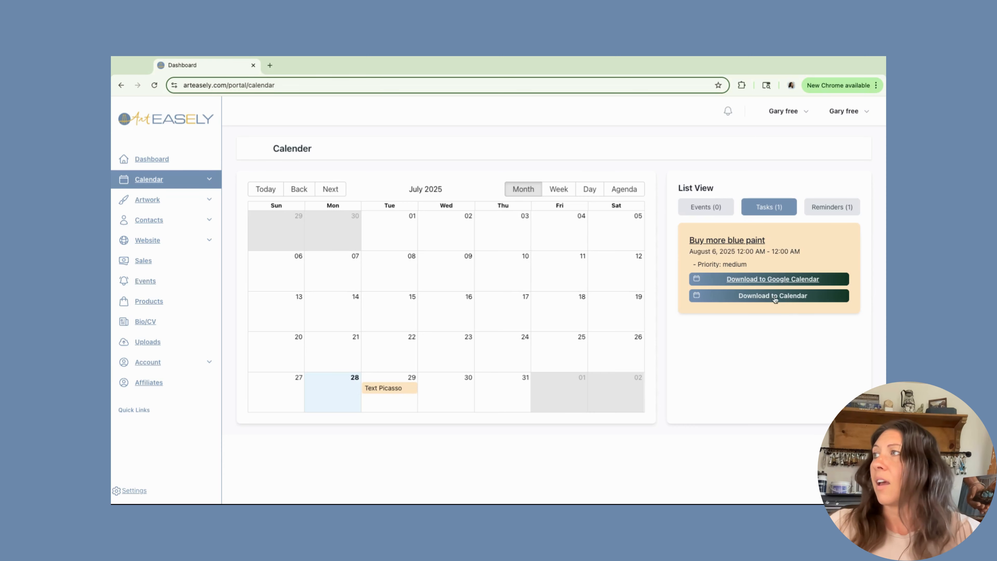
{"action": "left_click", "coordinate": [208, 180]}
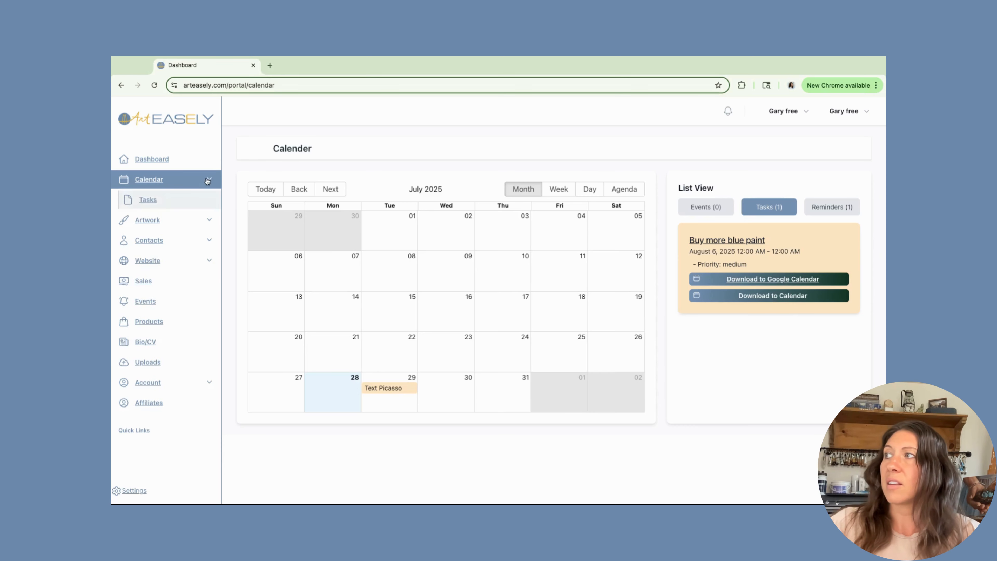
{"action": "left_click", "coordinate": [148, 201]}
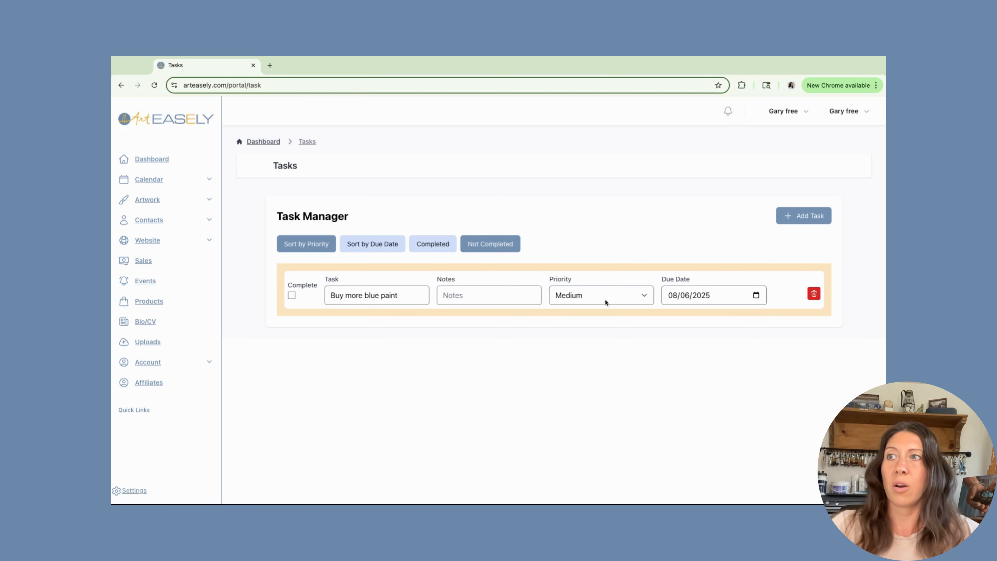
- Try different priorities in the task's priority dropdown, then return to the Task Manager page
{"action": "left_click", "coordinate": [646, 296]}
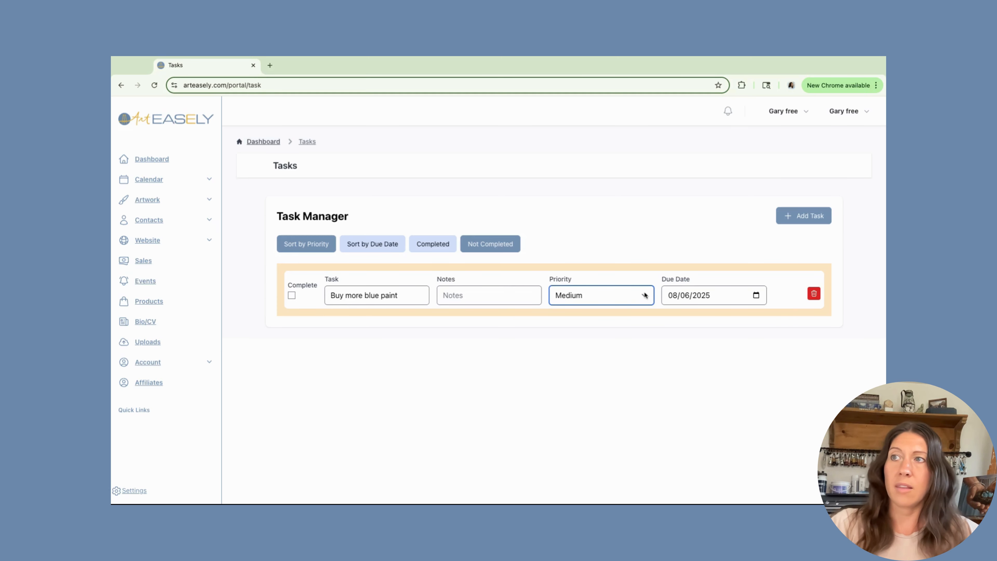
{"action": "left_click", "coordinate": [646, 299]}
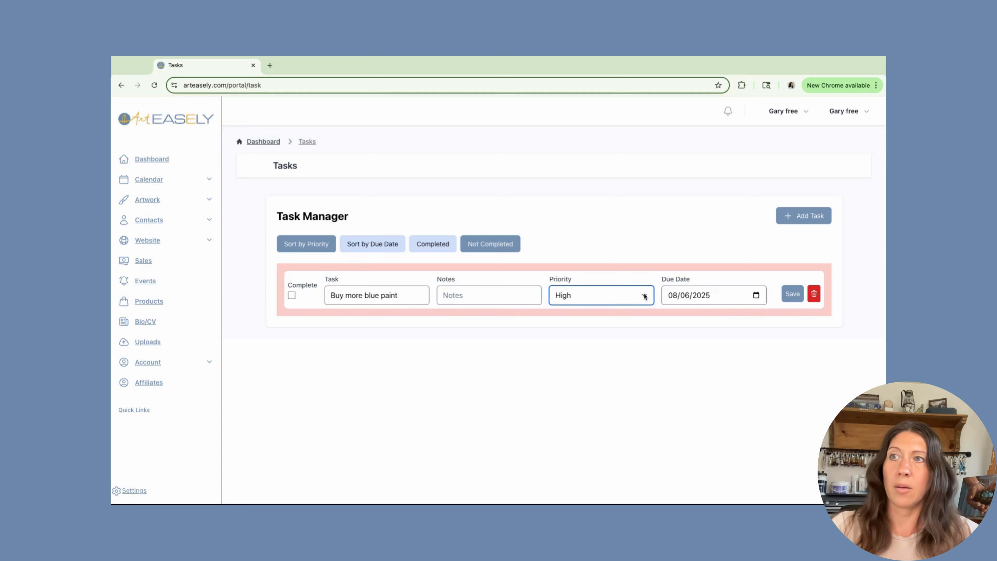
{"action": "left_click", "coordinate": [645, 297]}
{"action": "left_click", "coordinate": [632, 277]}
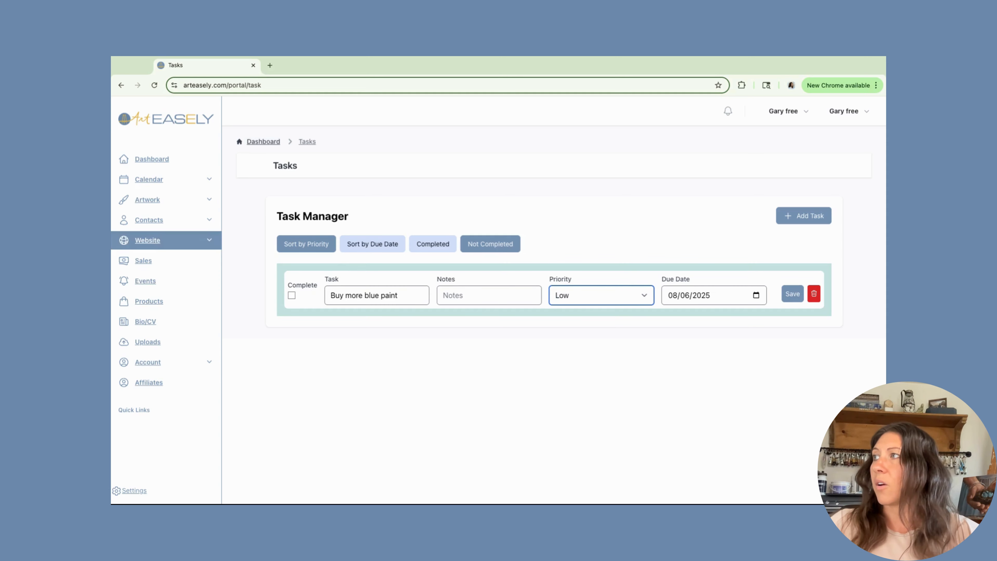
{"action": "left_click", "coordinate": [158, 182]}
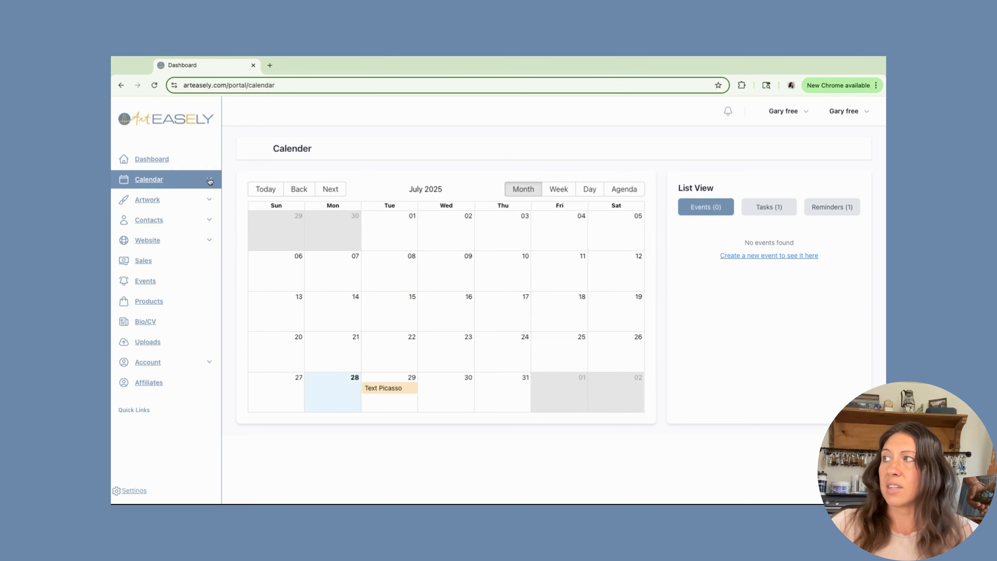
{"action": "left_click", "coordinate": [212, 180]}
{"action": "left_click", "coordinate": [147, 200]}
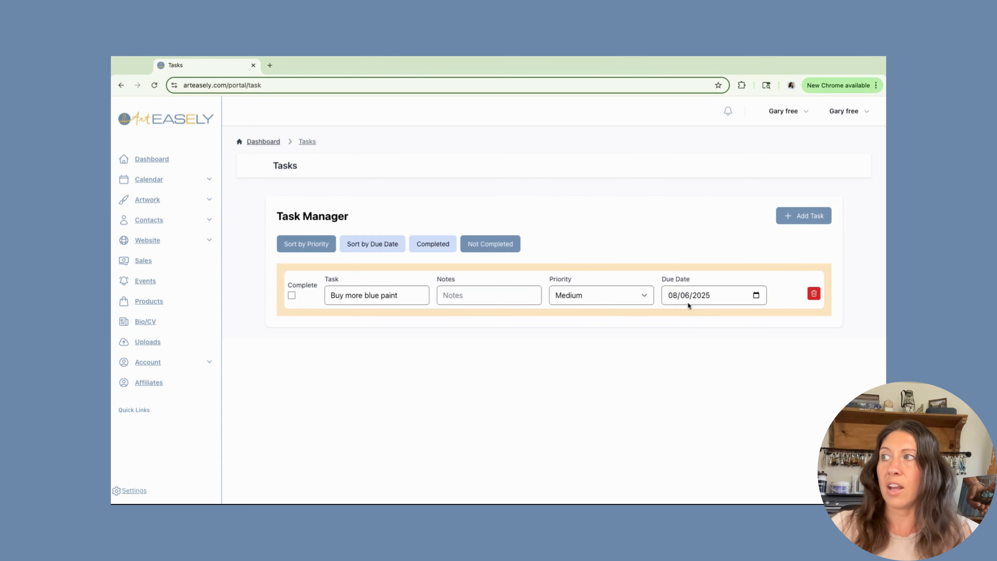
- Mark 'Buy more blue paint' complete and show the Completed tasks list
{"action": "left_click", "coordinate": [291, 296]}
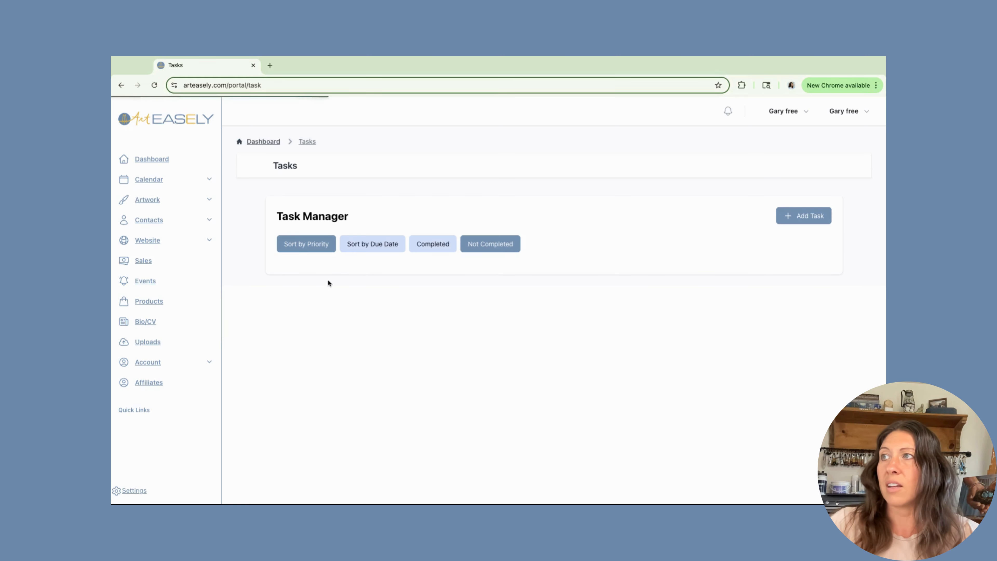
{"action": "left_click", "coordinate": [432, 245]}
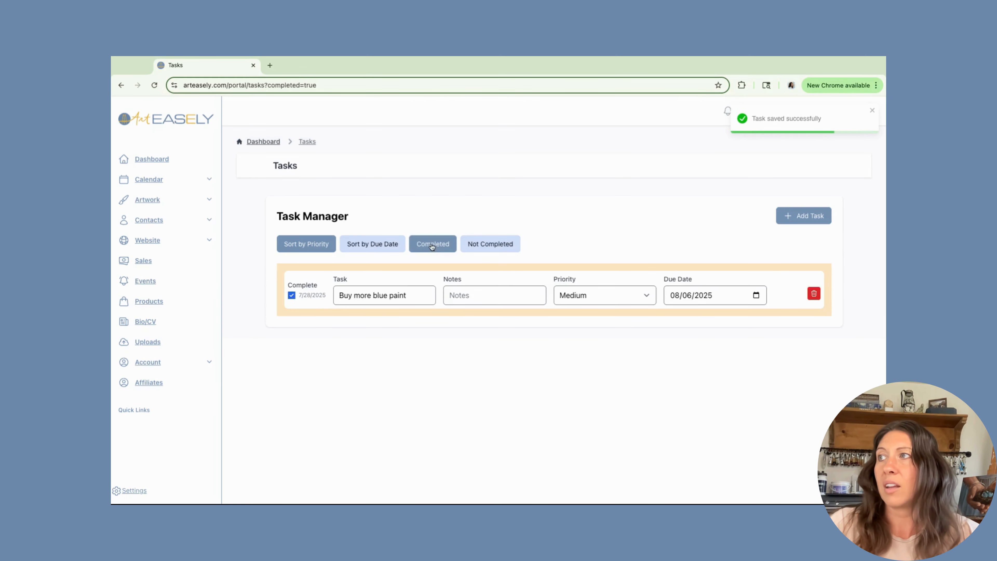
{"action": "left_click", "coordinate": [376, 246]}
{"action": "left_click", "coordinate": [302, 245]}
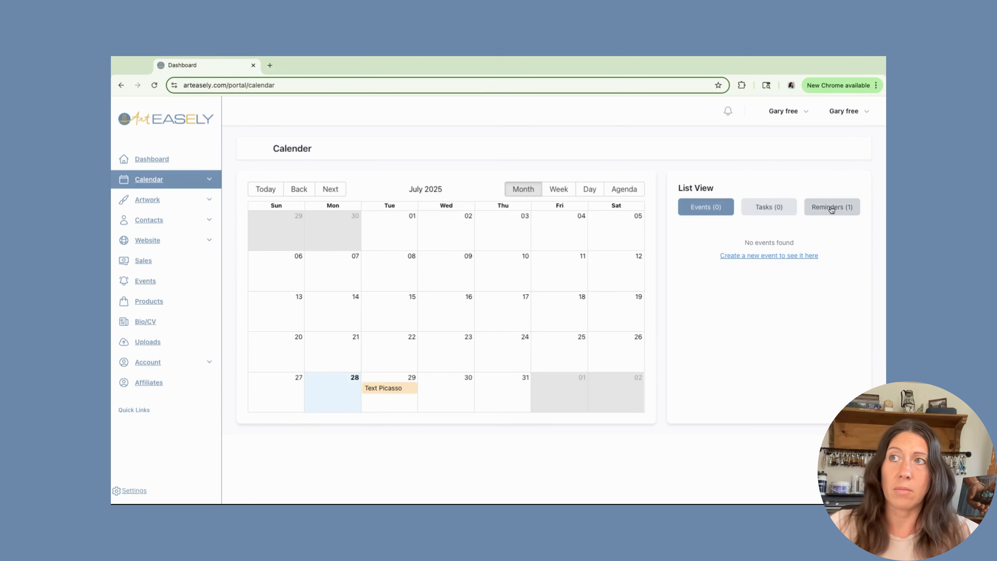
- Review the Calendar's Reminders (1) list, then visit the Dashboard and the Contacts list
{"action": "left_click", "coordinate": [833, 207]}
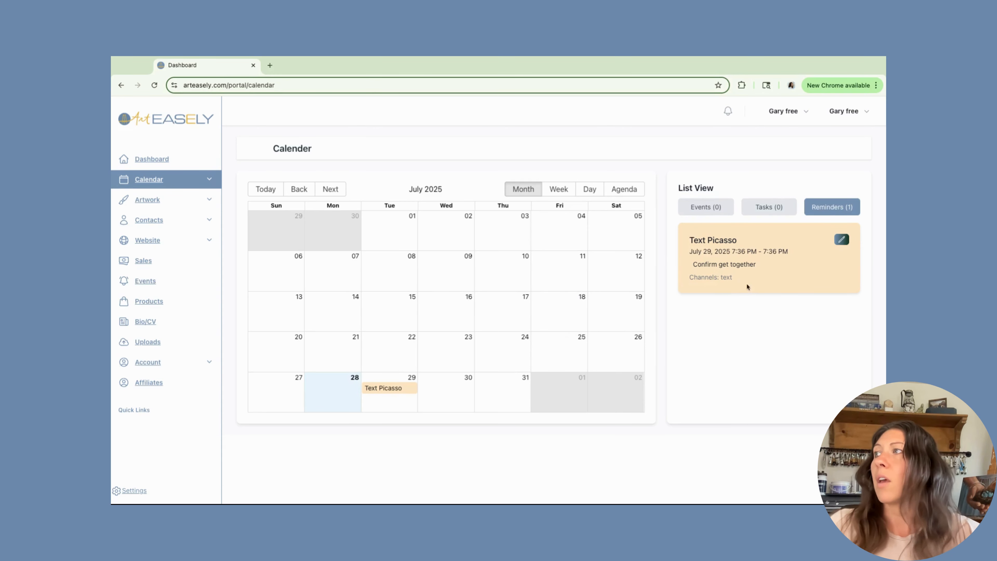
{"action": "left_click", "coordinate": [151, 159]}
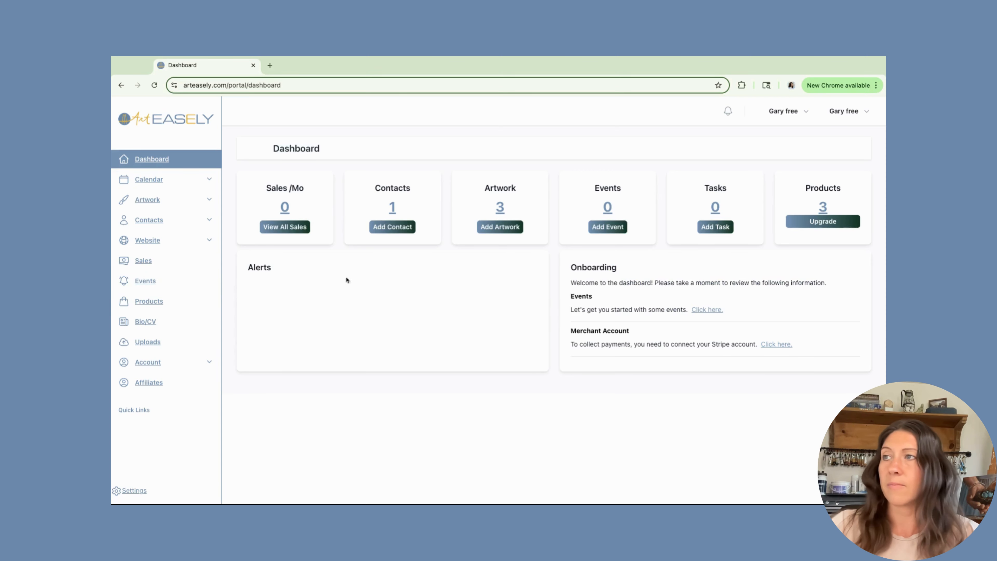
{"action": "left_click", "coordinate": [149, 222]}
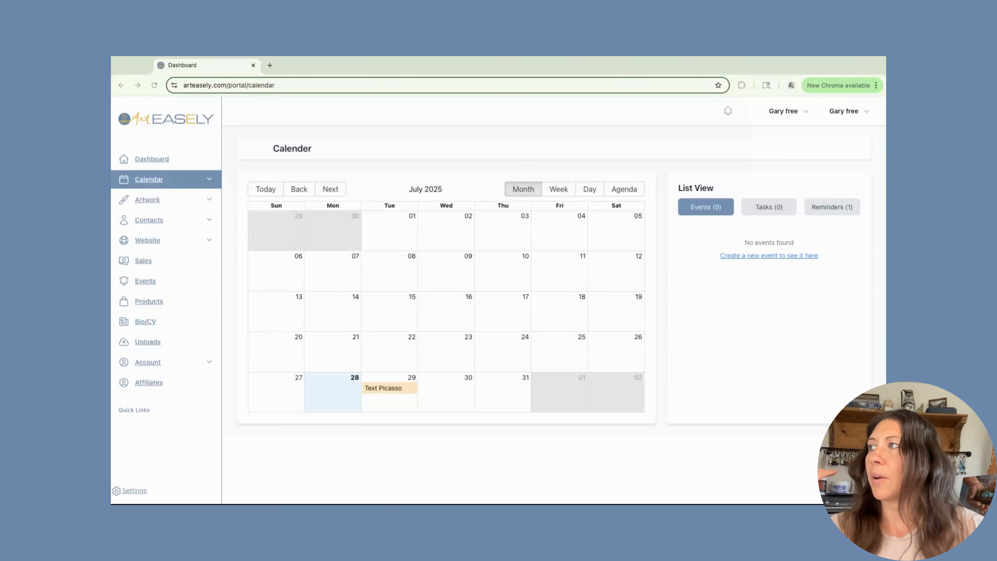
- Go to Contacts and select the contact's name to view their details page
{"action": "left_click", "coordinate": [153, 223]}
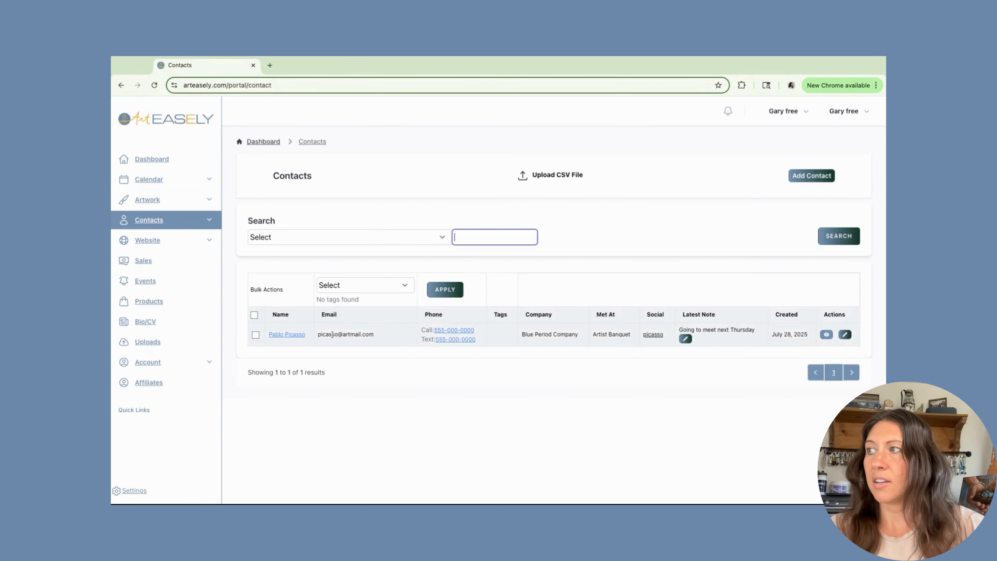
{"action": "left_click", "coordinate": [286, 334]}
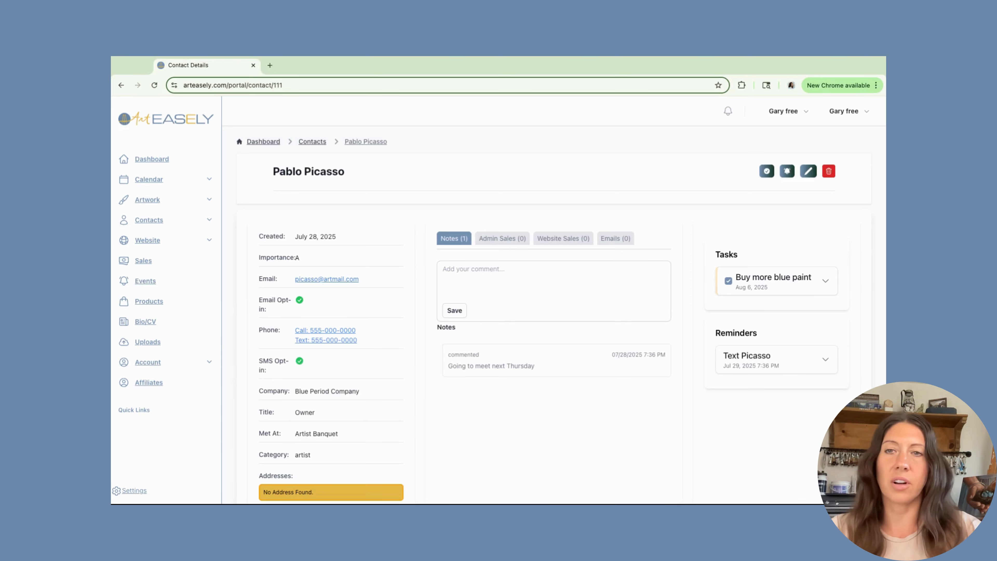
- In the Emails tab, write a body with a greeting to the contact, 'Thanks,' and sign-off 'Me'
{"action": "left_click", "coordinate": [623, 240]}
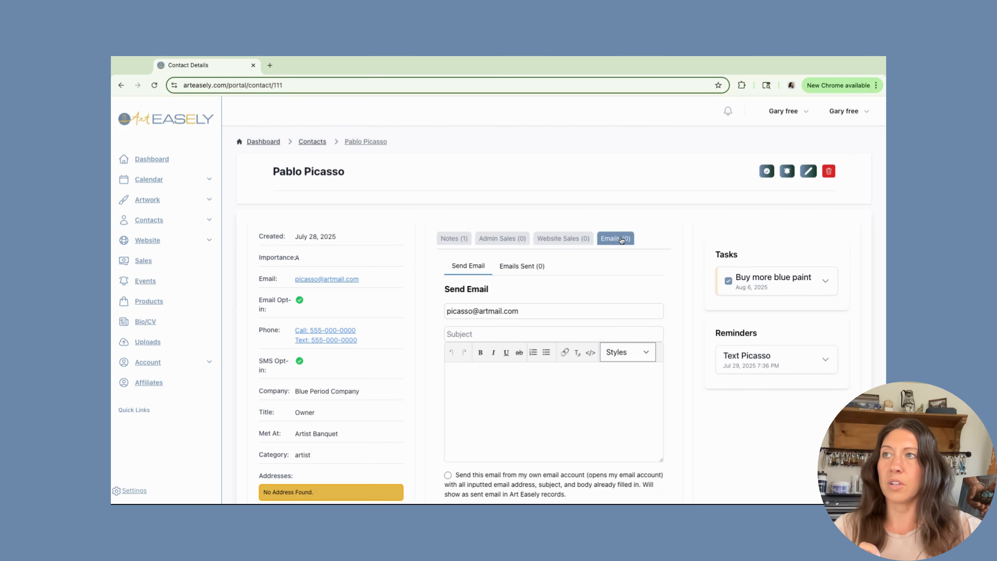
{"action": "scroll", "coordinate": [577, 280], "scroll_direction": "down", "scroll_amount": 1}
{"action": "scroll", "coordinate": [578, 281], "scroll_direction": "down", "scroll_amount": 1}
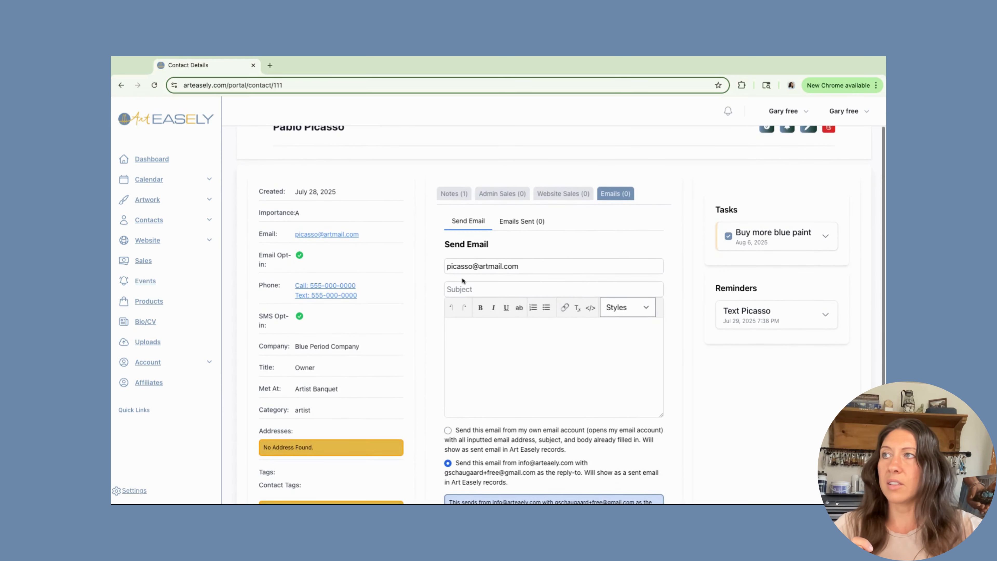
{"action": "left_click", "coordinate": [461, 290]}
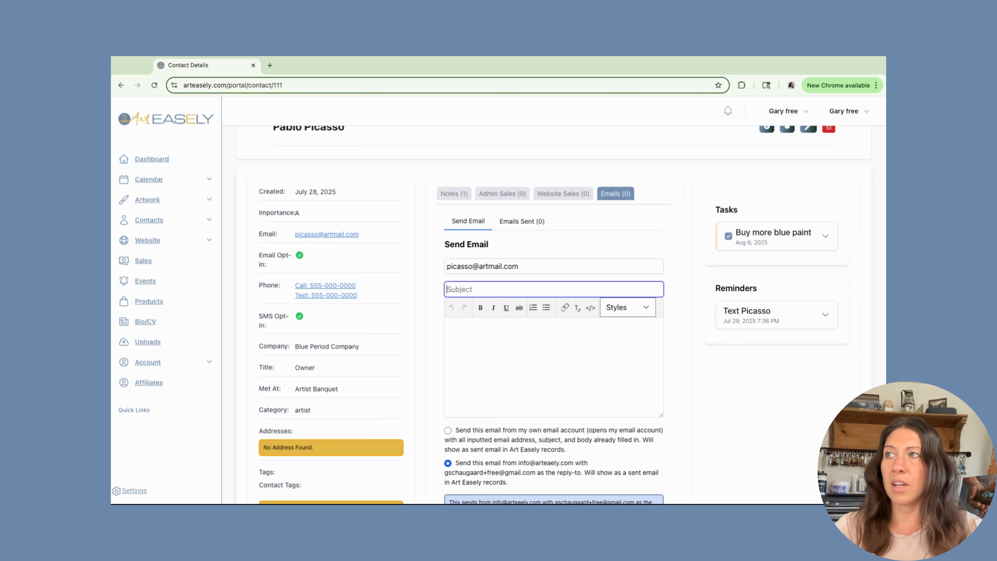
{"action": "scroll", "coordinate": [473, 316], "scroll_direction": "down", "scroll_amount": 1}
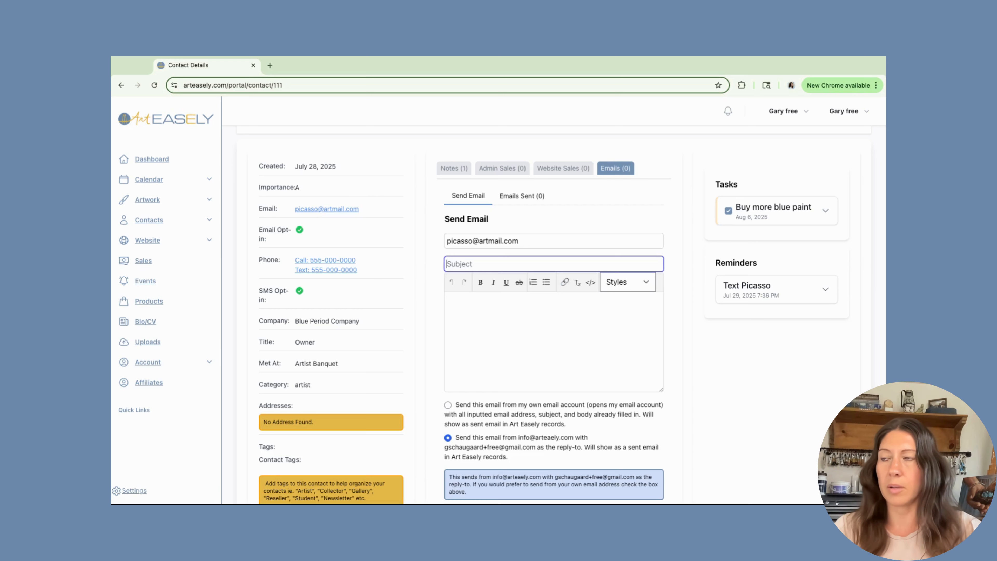
{"action": "left_click", "coordinate": [465, 305]}
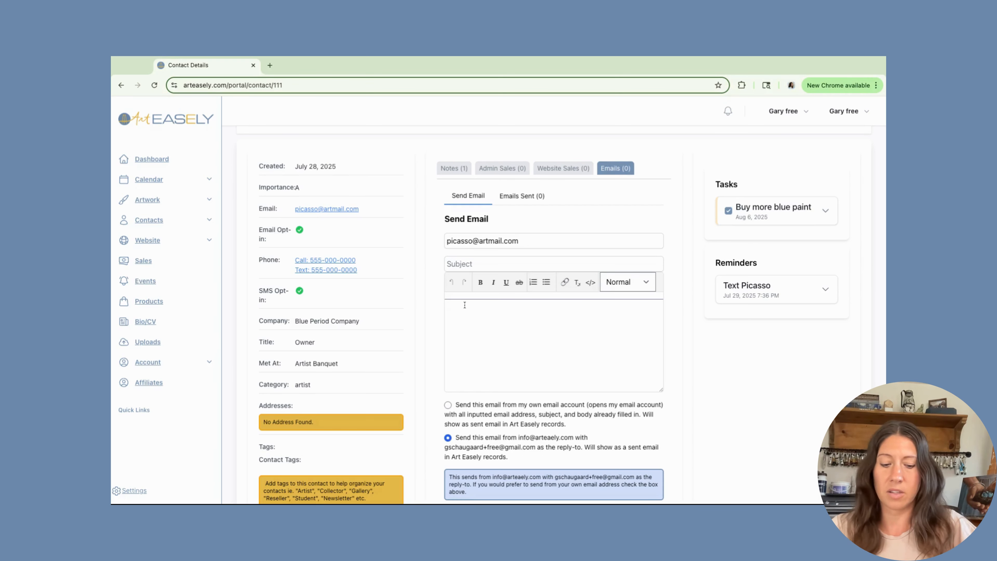
{"action": "type", "text": "Hi Picasso"}
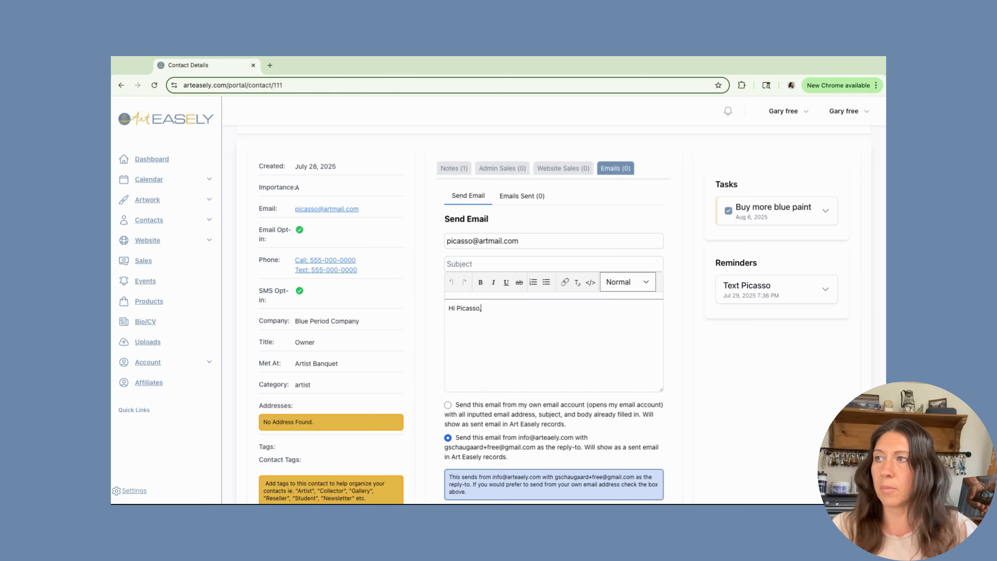
{"action": "type", "text": ","}
{"action": "key", "text": "Return"}
{"action": "key", "text": "Return"}
{"action": "type", "text": "Thanks,"}
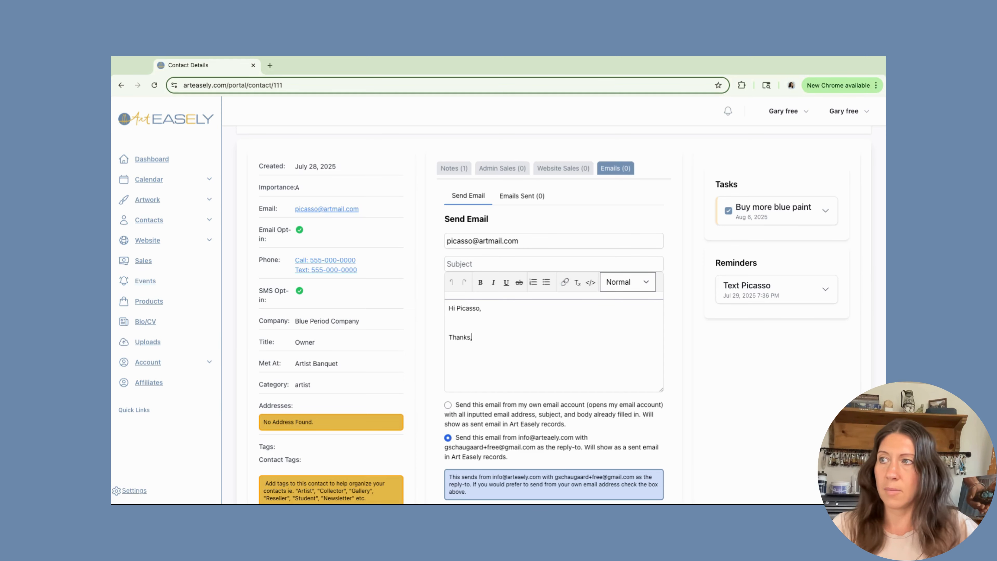
{"action": "key", "text": "Return"}
{"action": "type", "text": "Megan"}
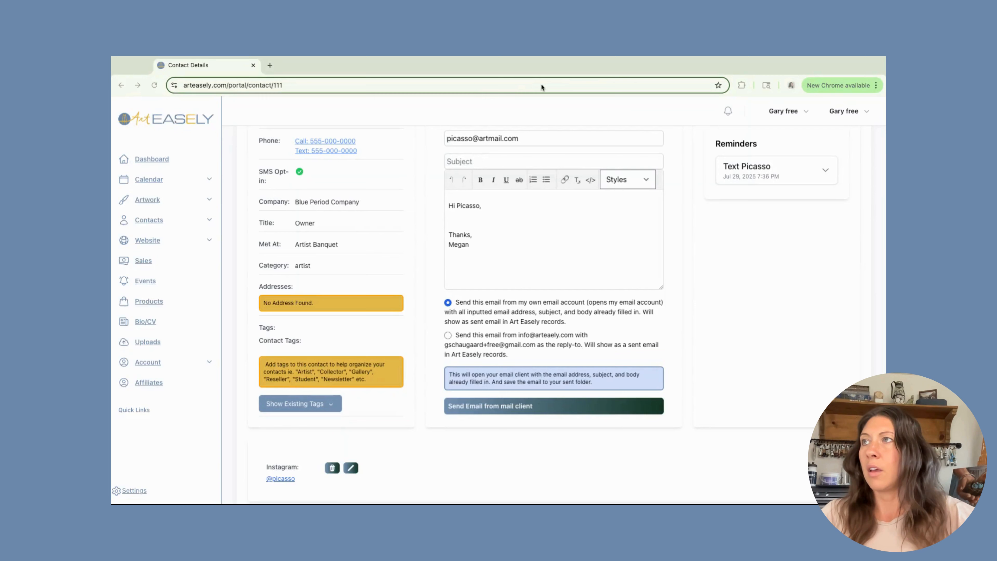
- Enter the subject 'Hi' and try sending through your own mail client, dismissing the prompt
{"action": "left_click", "coordinate": [457, 162]}
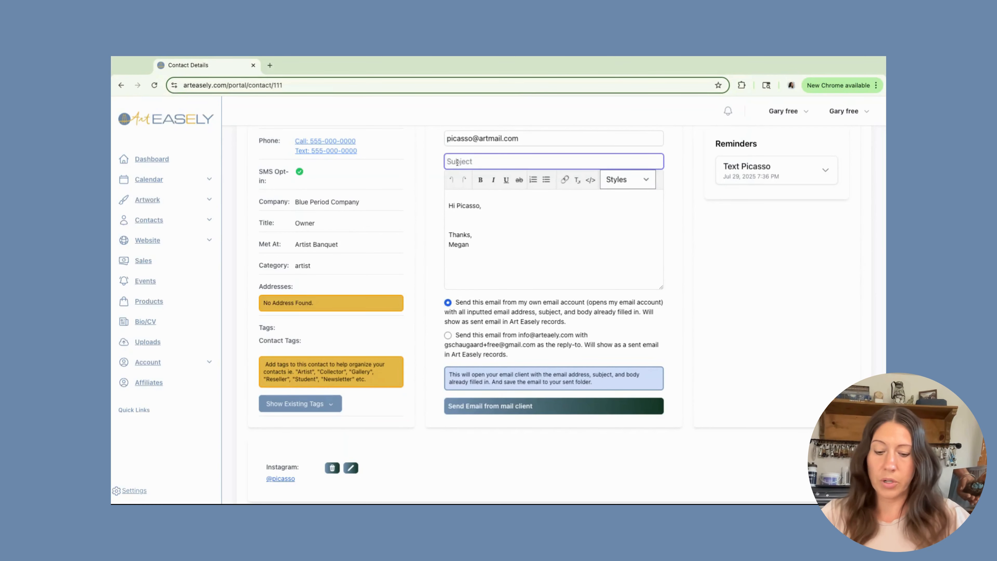
{"action": "type", "text": "Hi"}
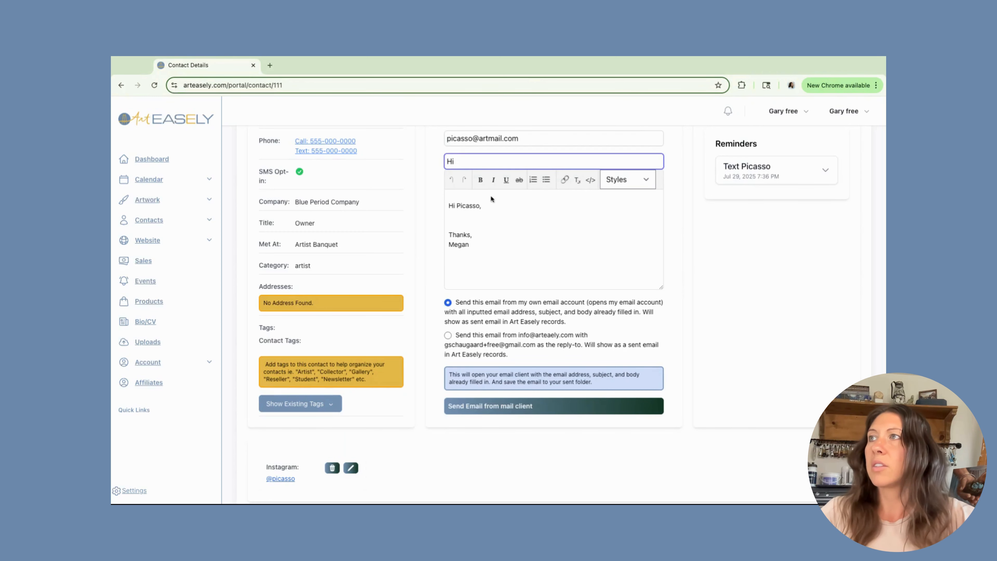
{"action": "left_click", "coordinate": [492, 206]}
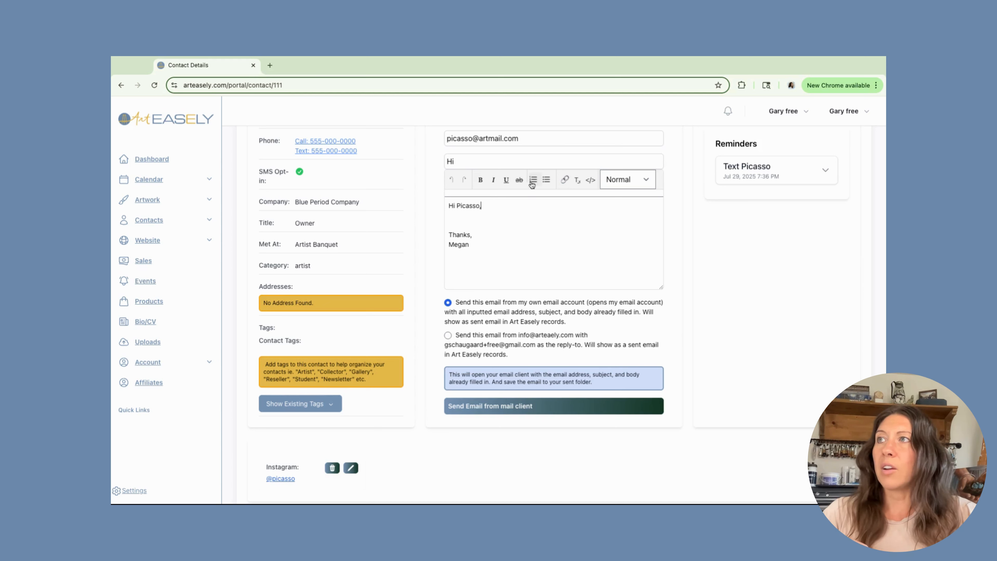
{"action": "left_click", "coordinate": [530, 409]}
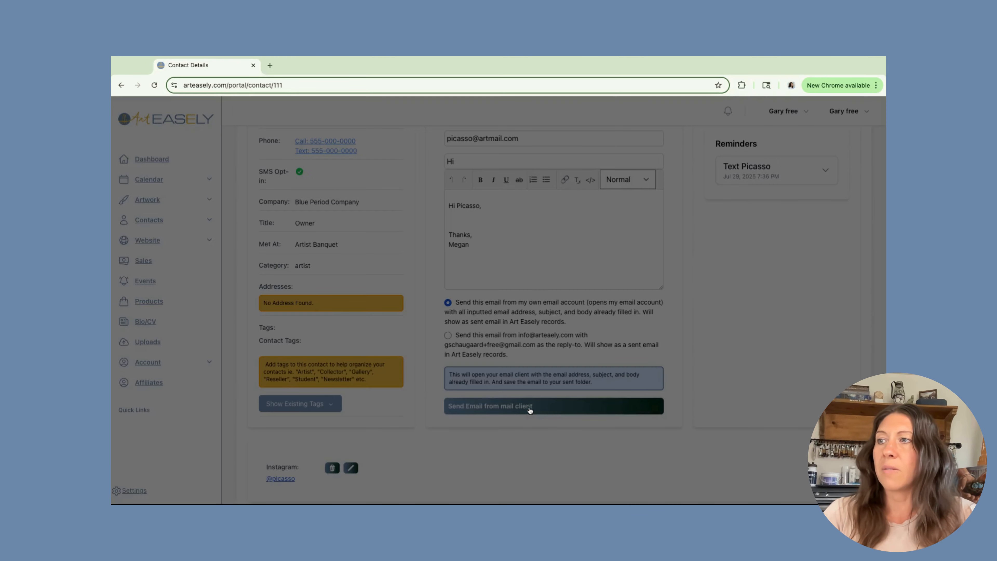
{"action": "left_click", "coordinate": [533, 164]}
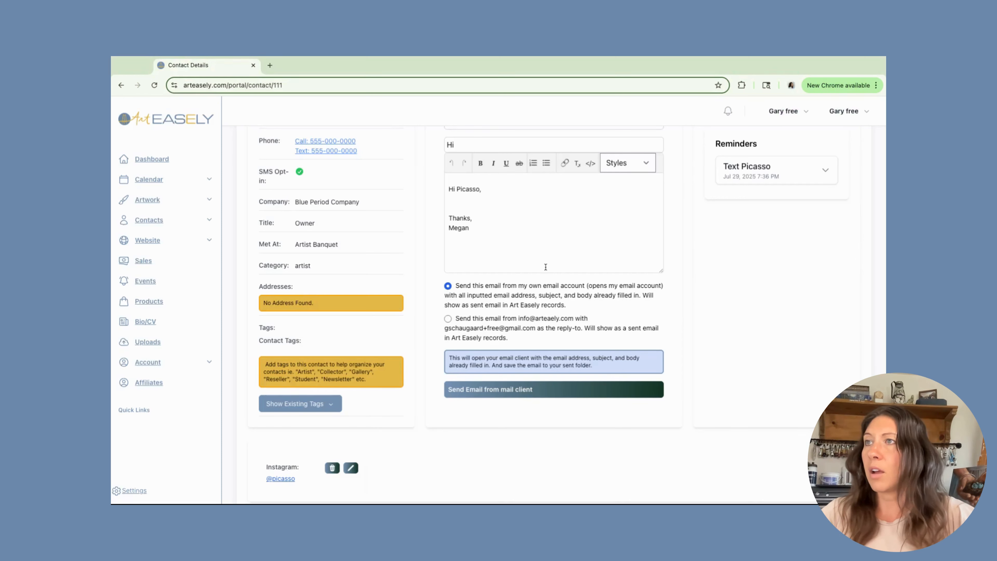
- Switch the sender to the Art Easely address, send the email, and check Emails Sent (0)
{"action": "left_click", "coordinate": [447, 318]}
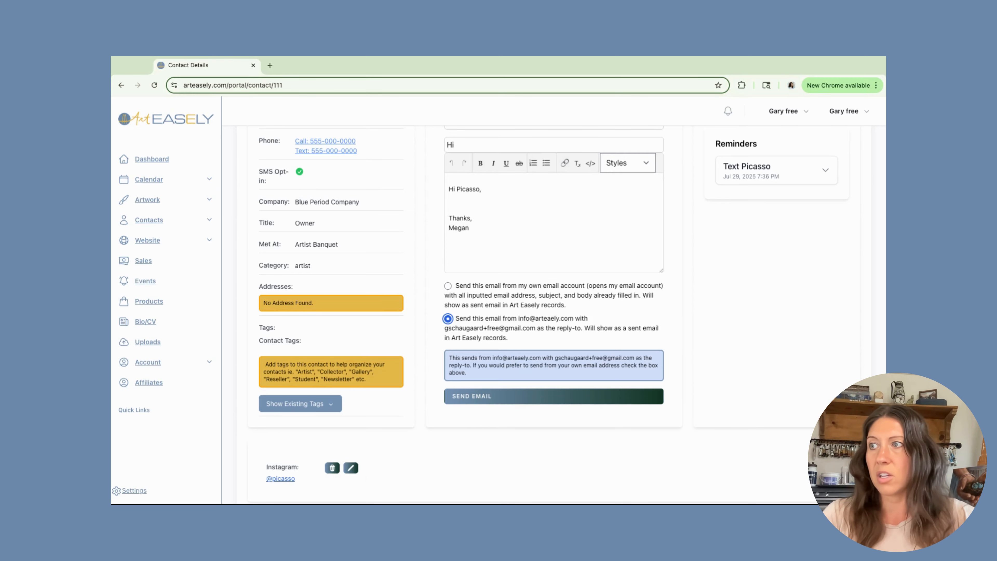
{"action": "left_click", "coordinate": [554, 396]}
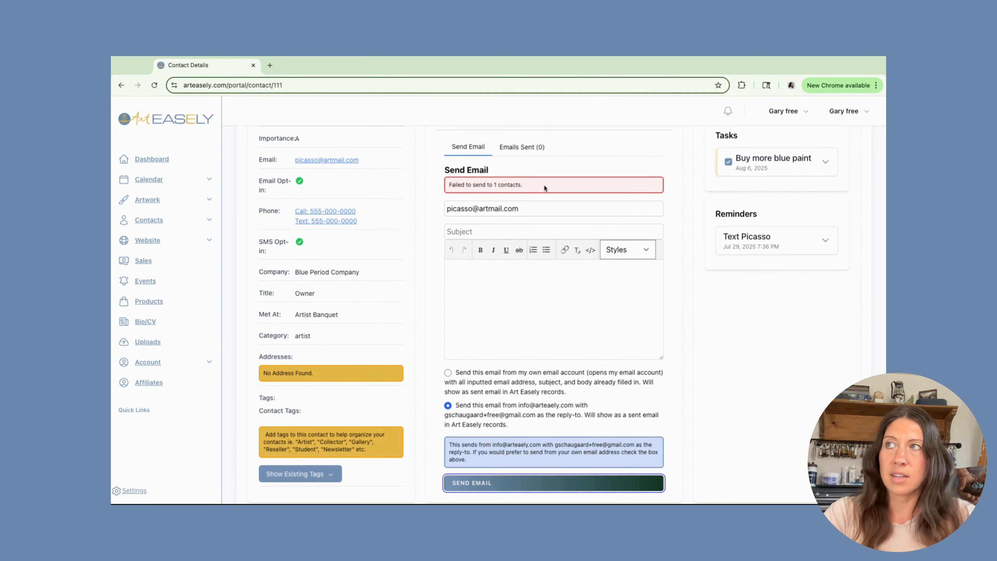
{"action": "left_click", "coordinate": [517, 148]}
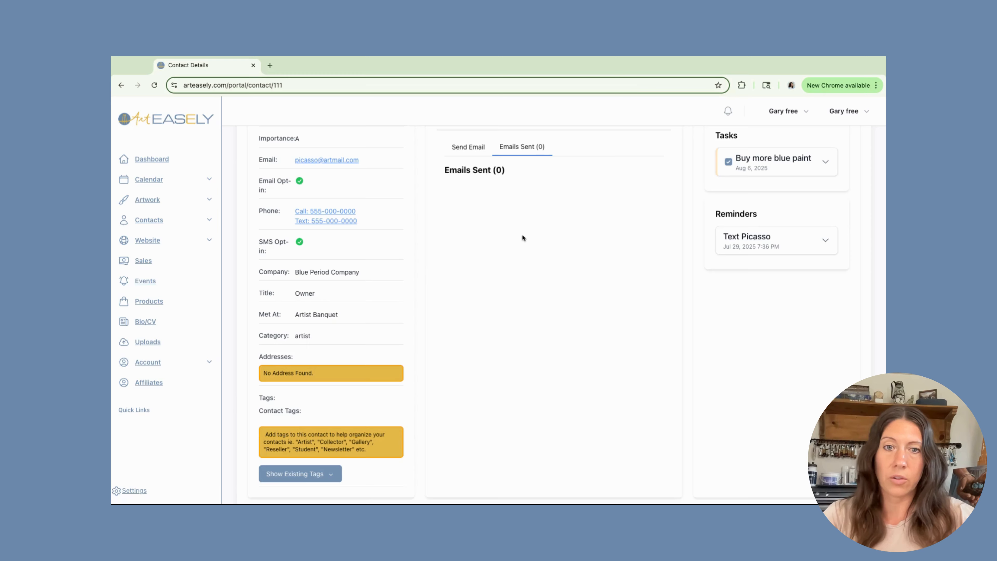
{"action": "scroll", "coordinate": [523, 238], "scroll_direction": "up", "scroll_amount": 1}
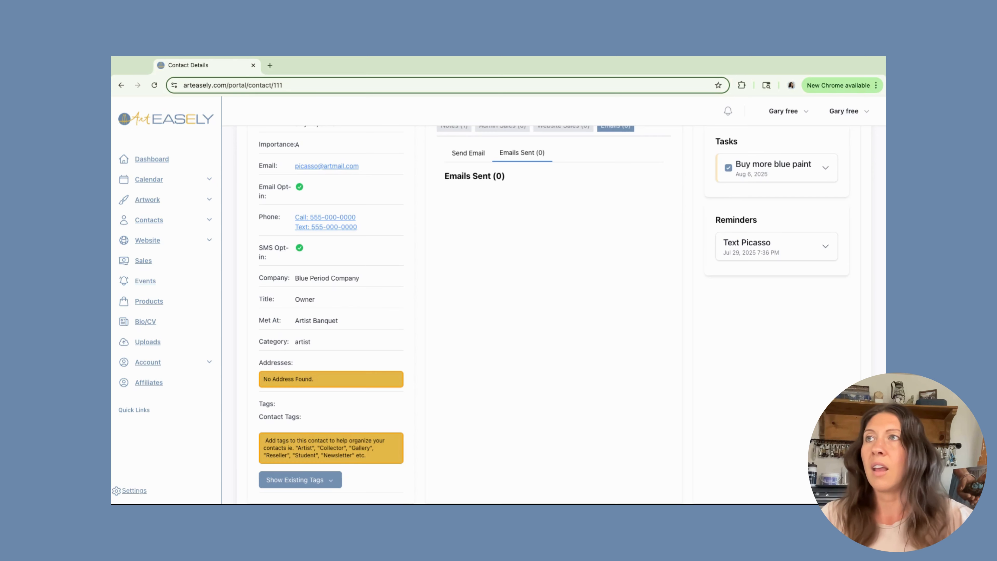
{"action": "scroll", "coordinate": [527, 169], "scroll_direction": "up", "scroll_amount": 1}
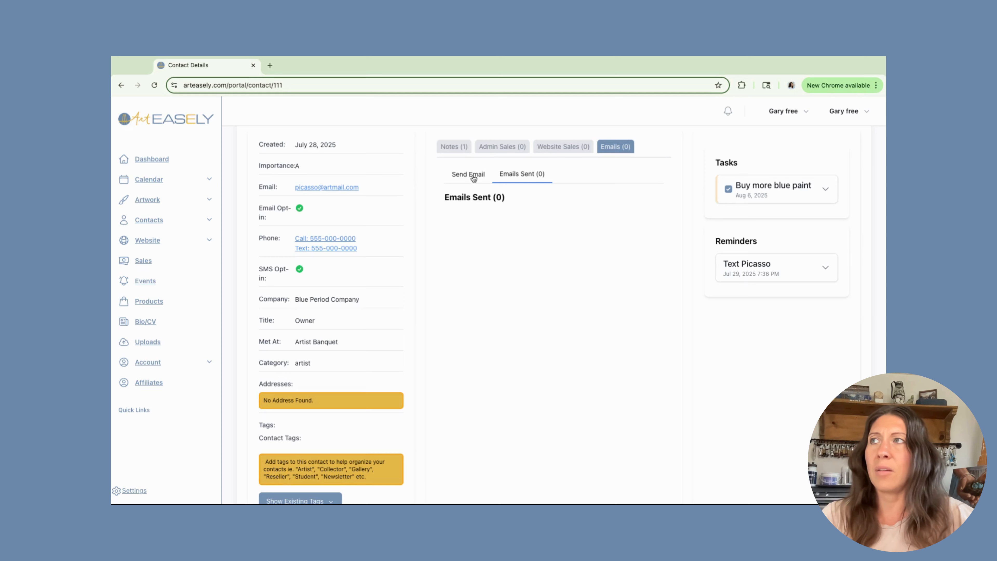
- From the contact's Tags section, add the existing tag 'Painter Group' to the contact
{"action": "left_click", "coordinate": [454, 149]}
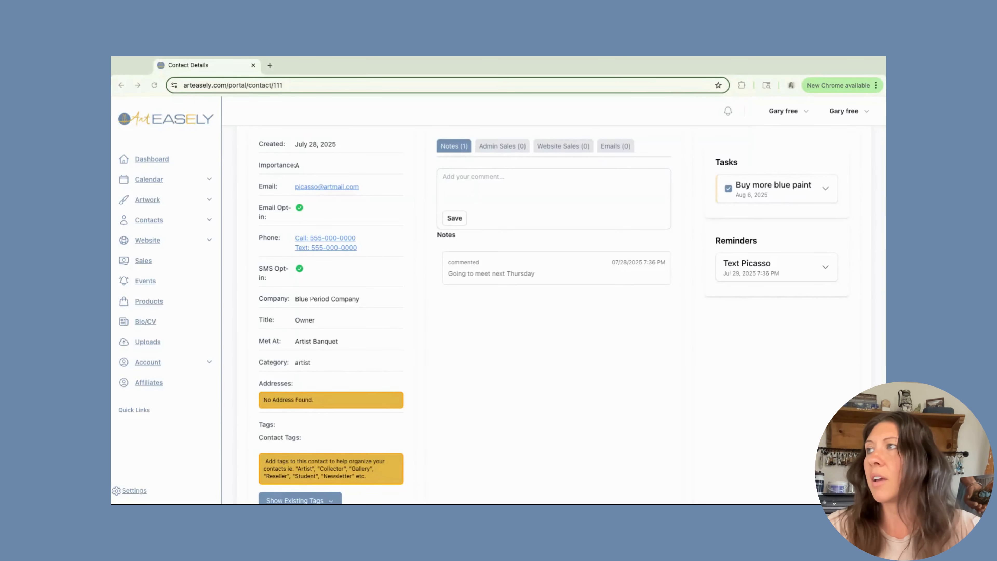
{"action": "scroll", "coordinate": [296, 227], "scroll_direction": "down", "scroll_amount": 3}
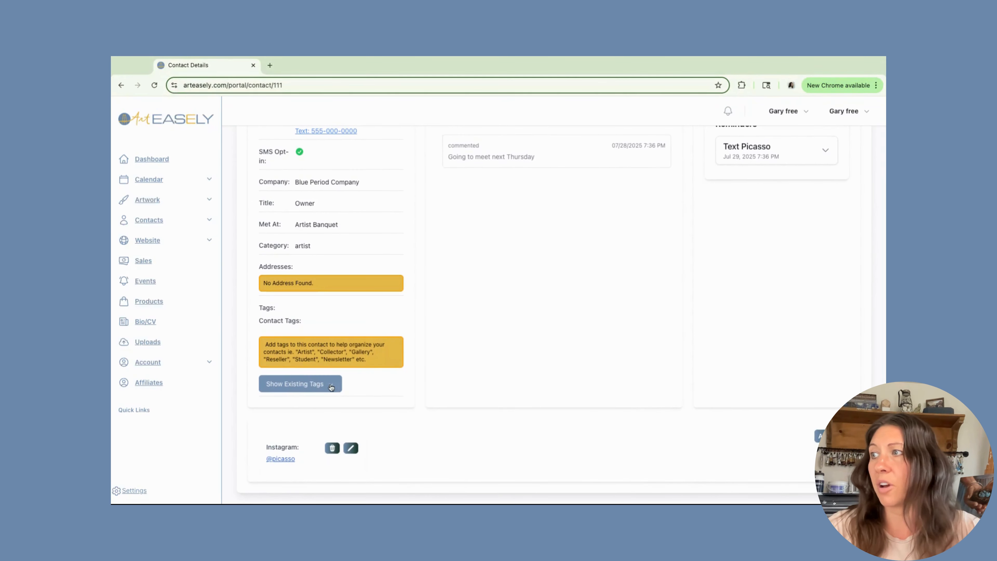
{"action": "left_click", "coordinate": [322, 386]}
{"action": "left_click", "coordinate": [284, 462]}
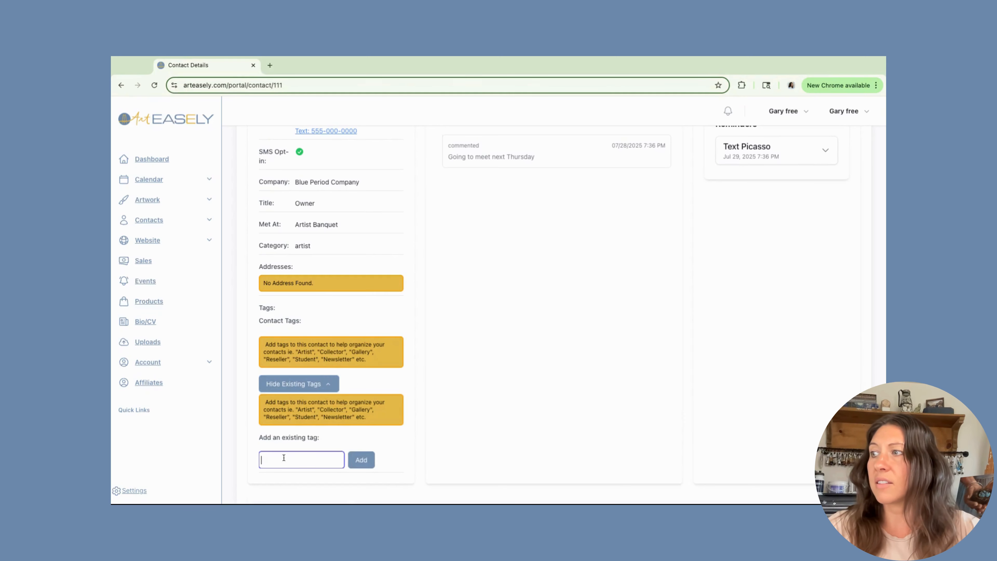
{"action": "scroll", "coordinate": [279, 456], "scroll_direction": "down", "scroll_amount": 2}
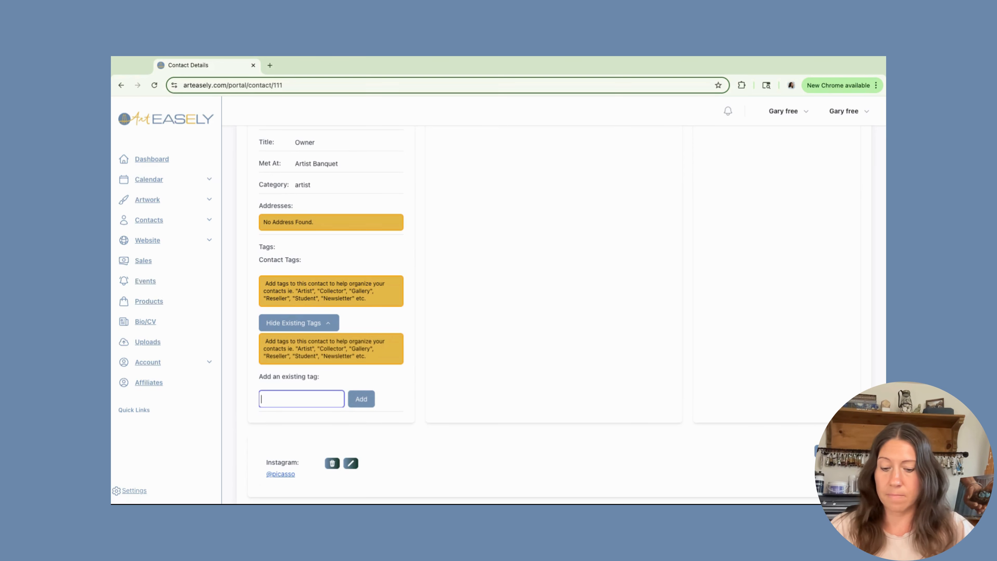
{"action": "type", "text": "Painter G"}
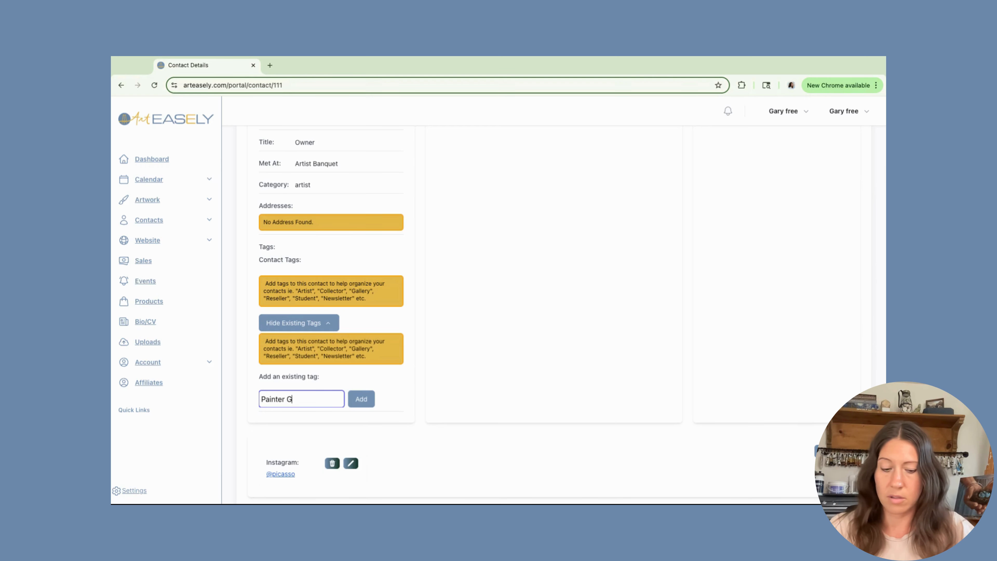
{"action": "type", "text": "roup"}
{"action": "left_click", "coordinate": [361, 399]}
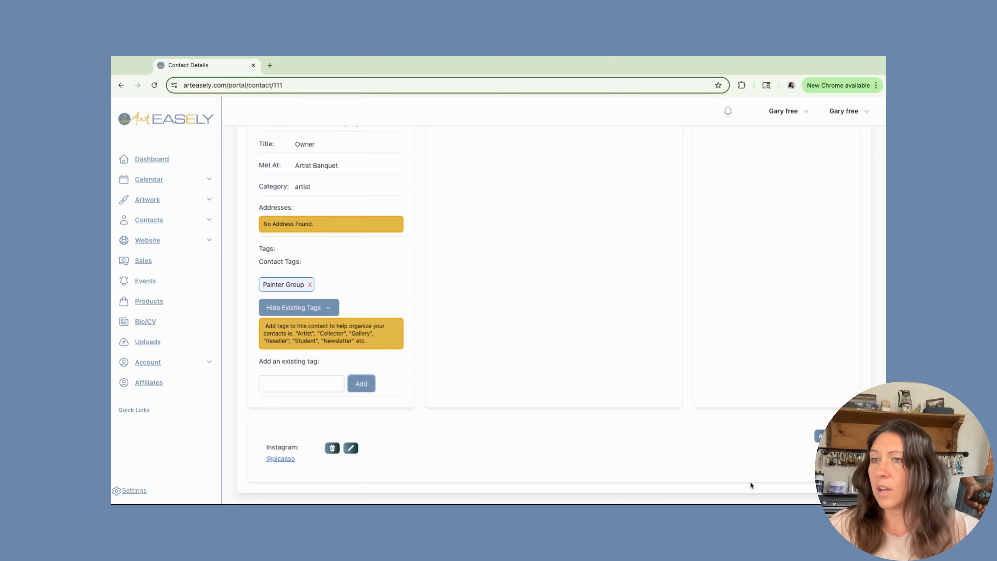
{"action": "scroll", "coordinate": [643, 425], "scroll_direction": "up", "scroll_amount": 7}
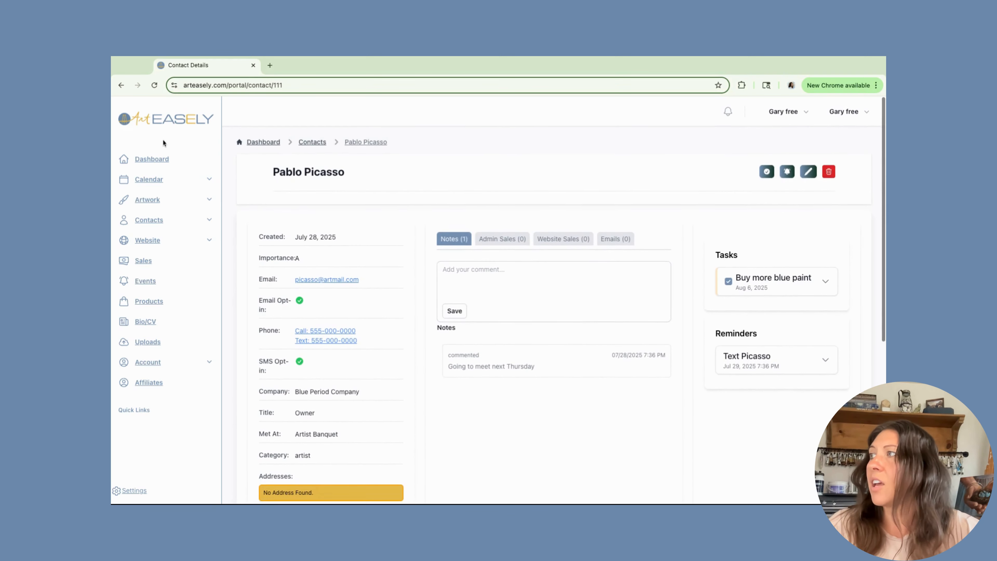
- In Contacts, search by Tags for 'Painter Group', listing the one matching contact
{"action": "left_click", "coordinate": [160, 221]}
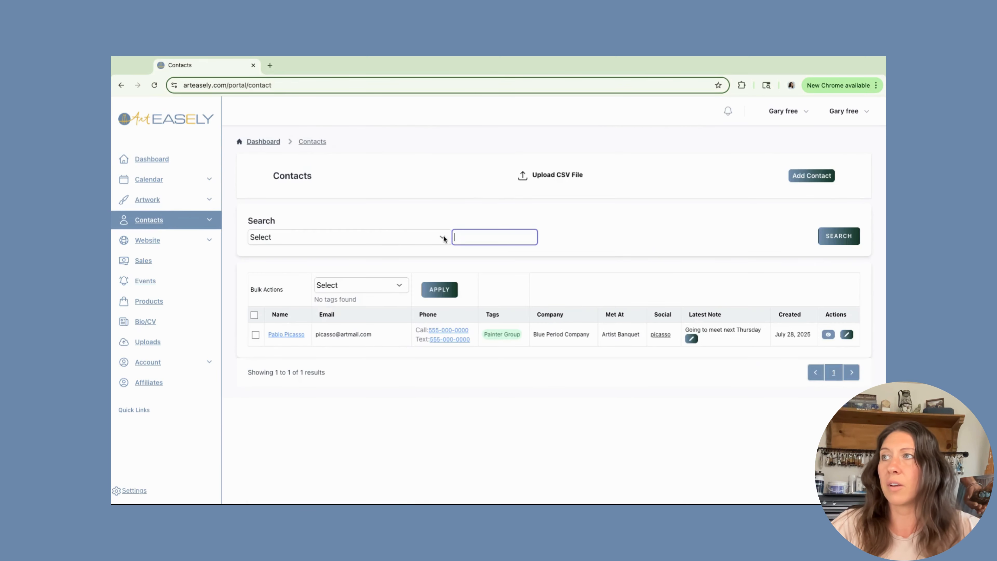
{"action": "left_click", "coordinate": [443, 239]}
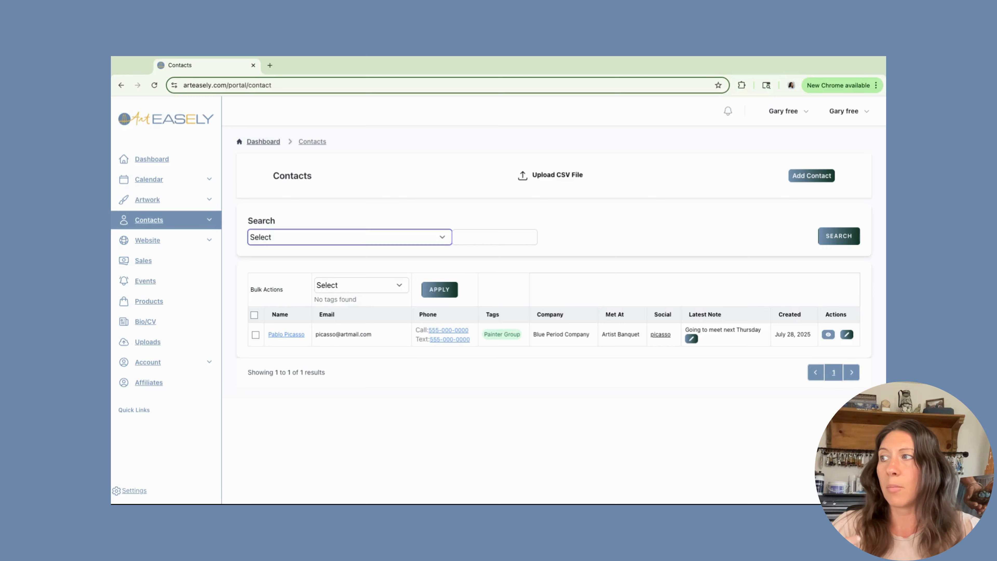
{"action": "left_click", "coordinate": [269, 357]}
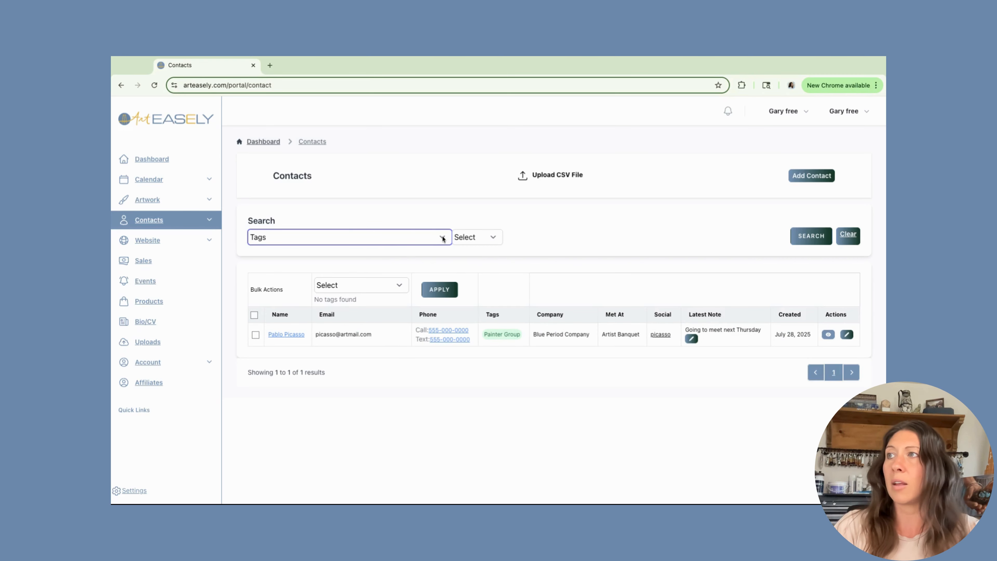
{"action": "left_click", "coordinate": [490, 238]}
{"action": "left_click", "coordinate": [476, 252]}
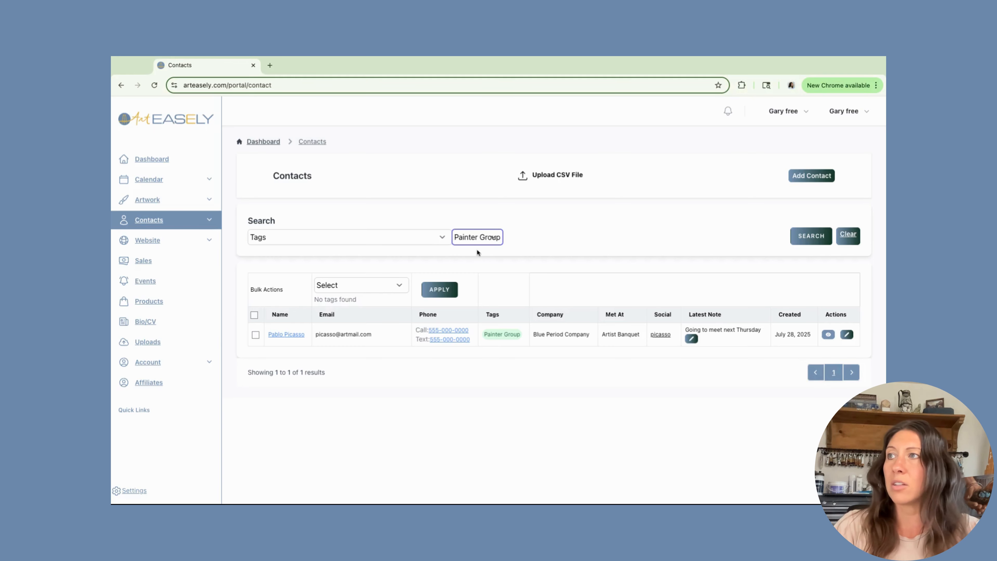
{"action": "left_click", "coordinate": [811, 236]}
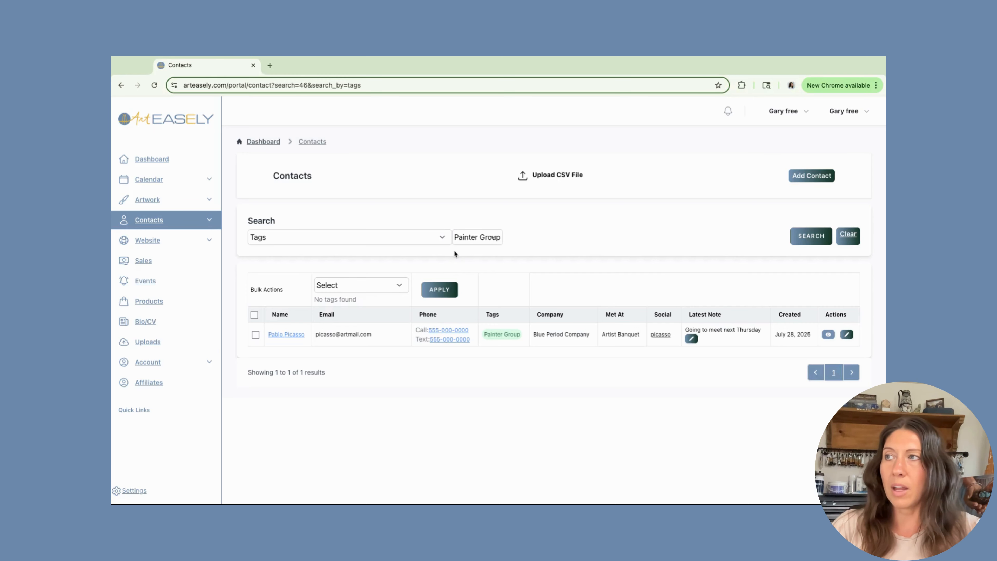
{"action": "left_click", "coordinate": [443, 237]}
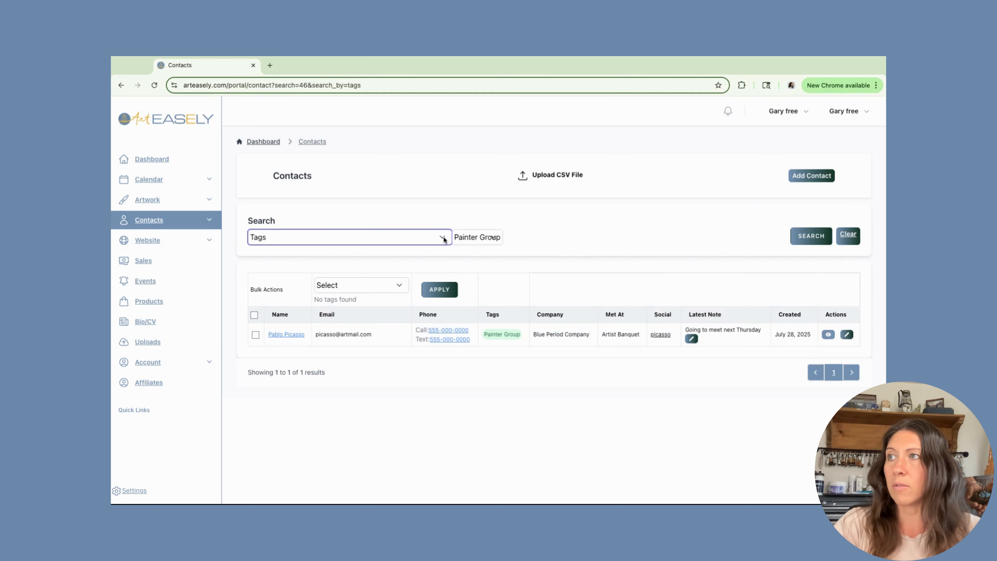